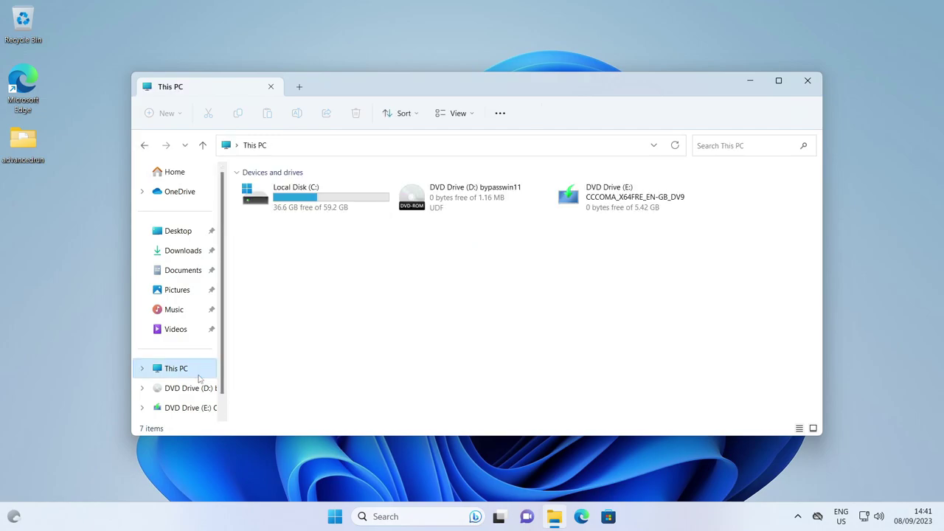
# Step: Minimise the This PC window and launch Microsoft Store
pyautogui.click(746, 81)
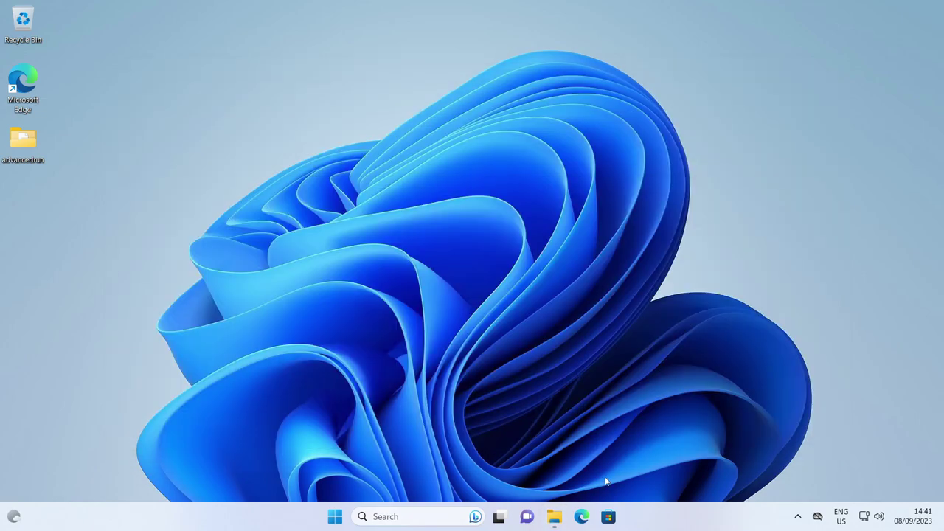
pyautogui.click(610, 517)
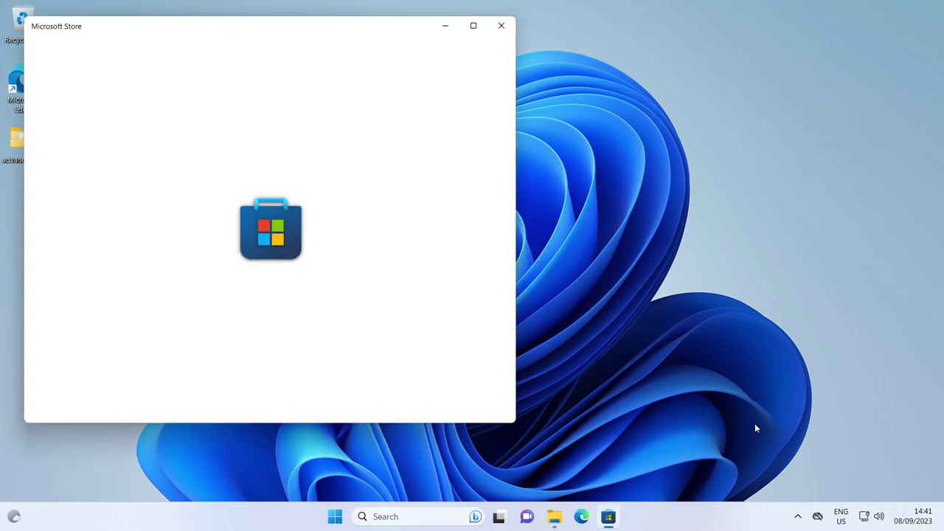
# Step: View the notifications and calendar flyout, look through the neighbouring months, and dismiss it
pyautogui.click(926, 518)
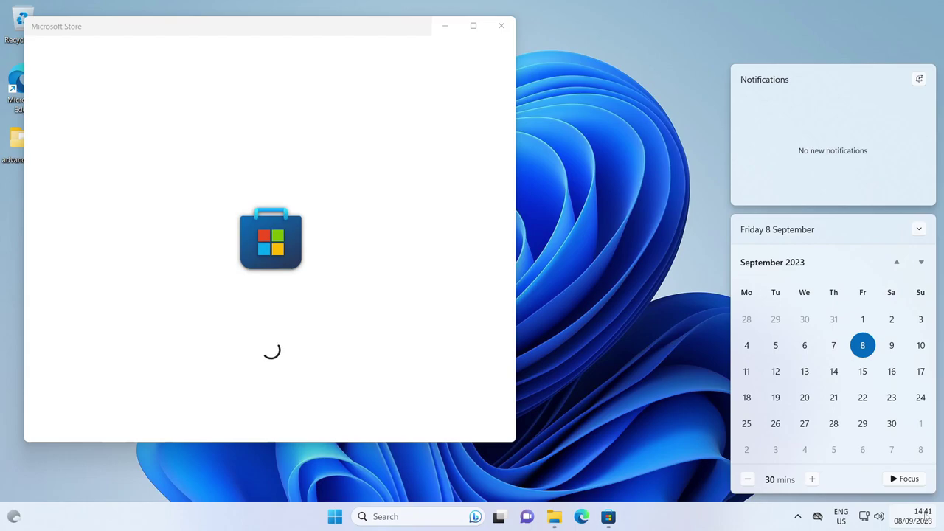
pyautogui.scroll(5, 840, 391)
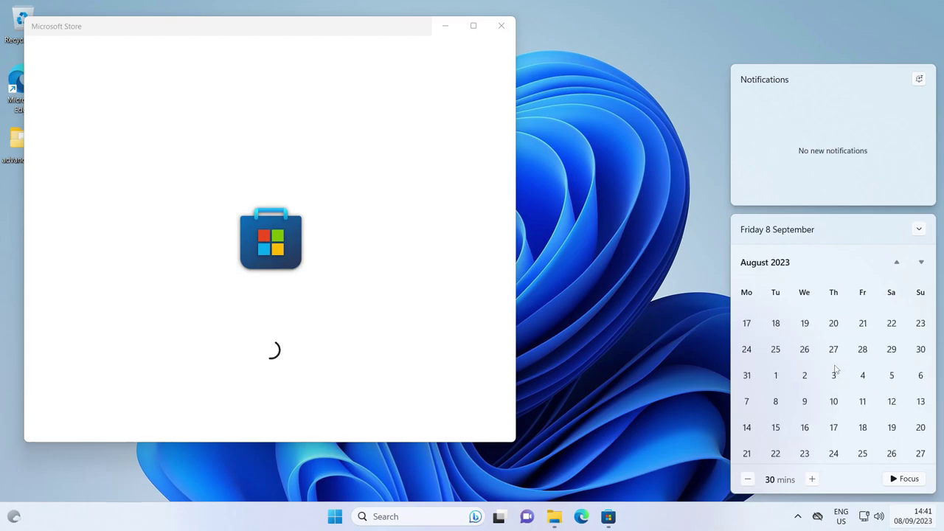
pyautogui.scroll(-2, 821, 353)
pyautogui.click(616, 324)
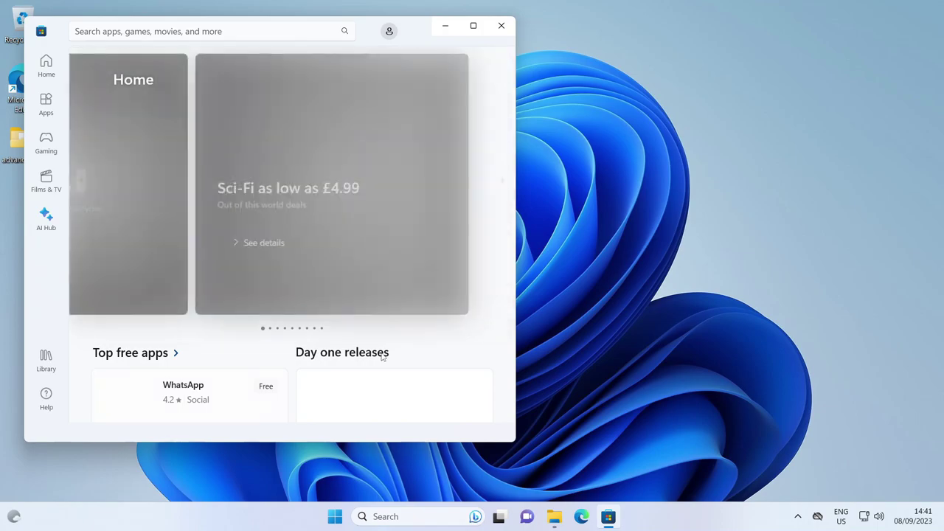
# Step: Look through the Microsoft Store home page, close the Store, and check the open windows in Task View
pyautogui.scroll(-5, 389, 377)
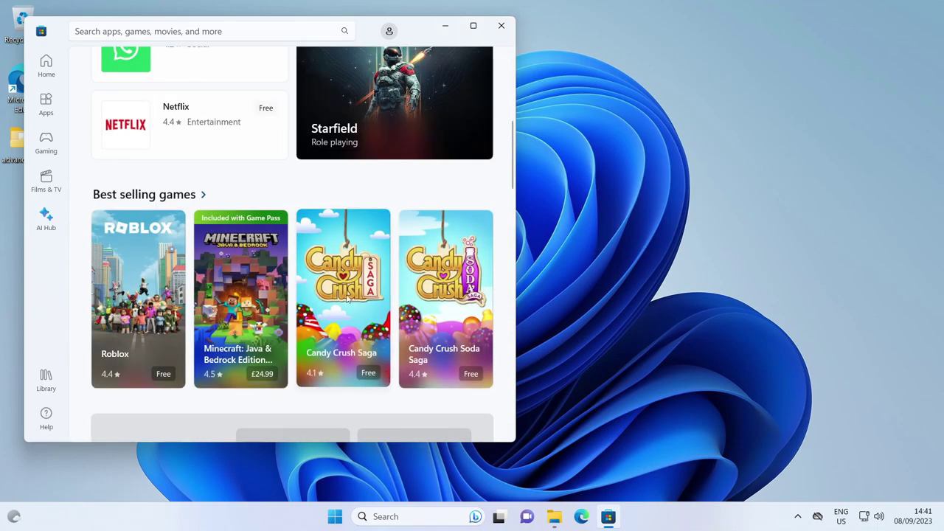
pyautogui.click(505, 30)
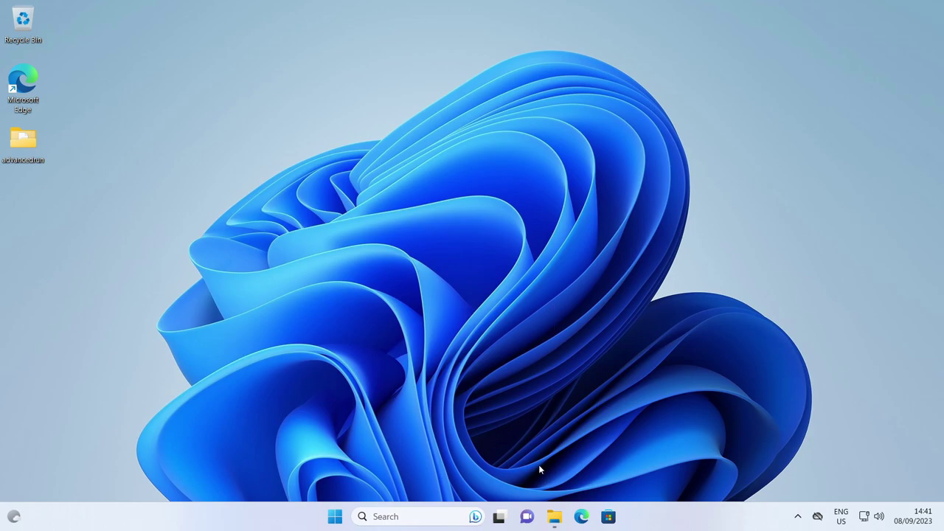
pyautogui.click(499, 516)
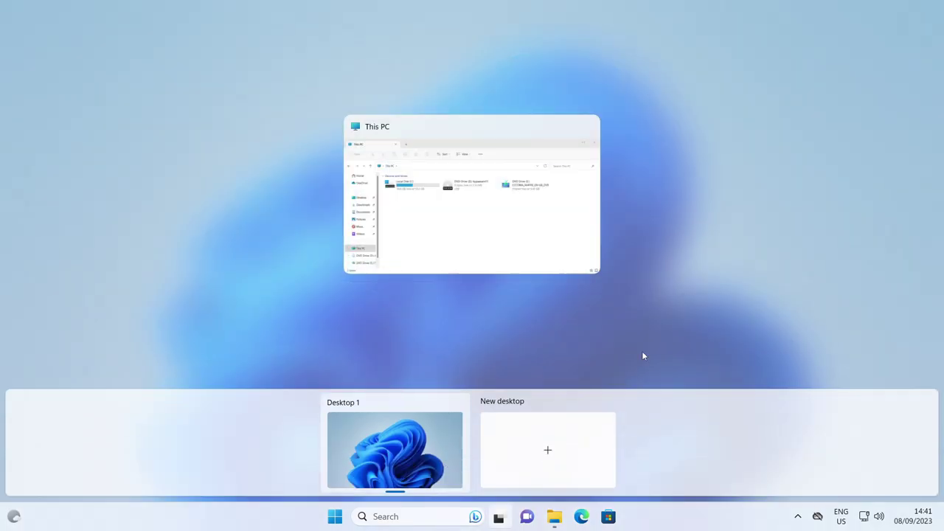
pyautogui.click(448, 318)
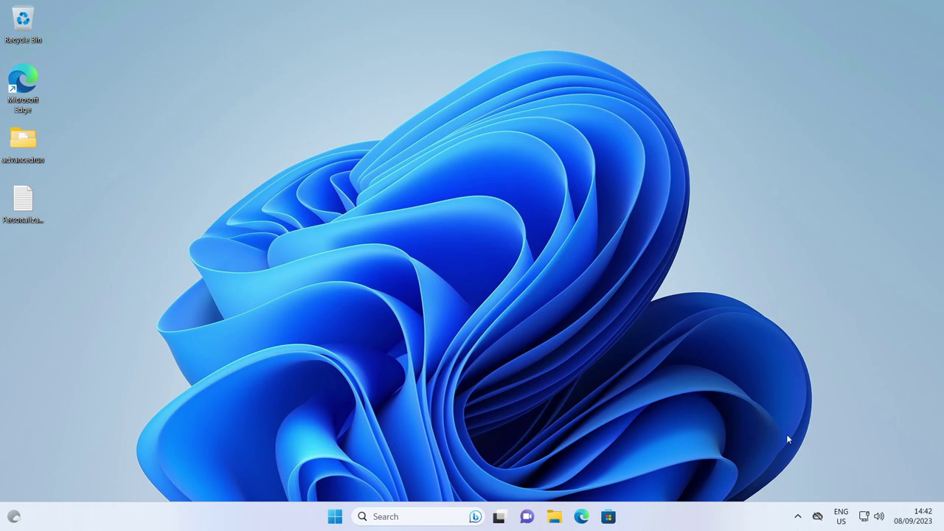
# Step: Show the Windows version information by running winver, and move the About Windows dialog to the middle of the desktop
pyautogui.press('super+r')
pyautogui.write('winver')
pyautogui.press('Return')
pyautogui.moveTo(134, 36); pyautogui.dragTo(440, 142)
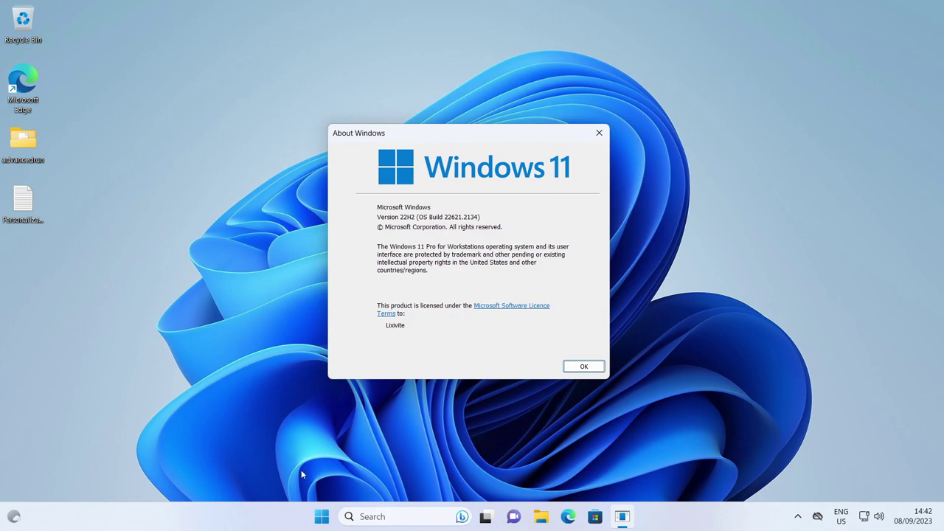
# Step: Open Windows Settings and look through the categories on the System page
pyautogui.click(321, 516)
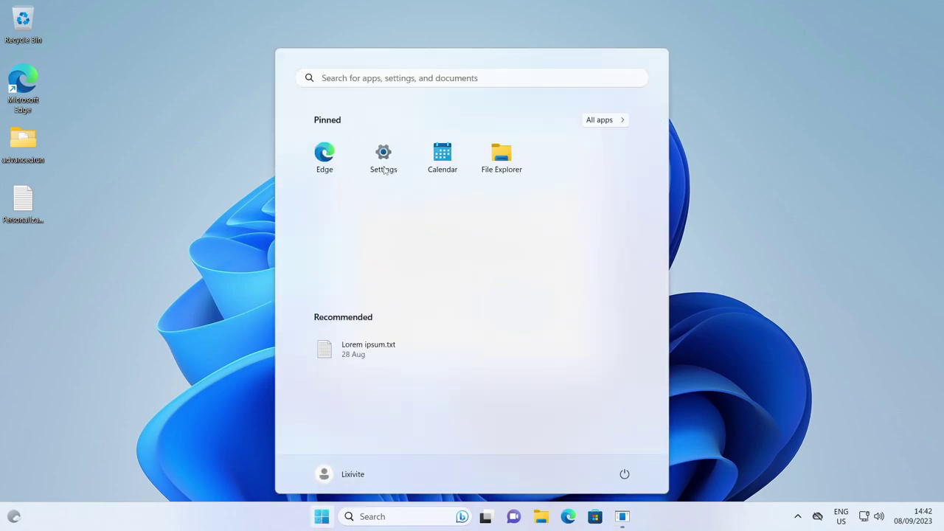
pyautogui.click(383, 158)
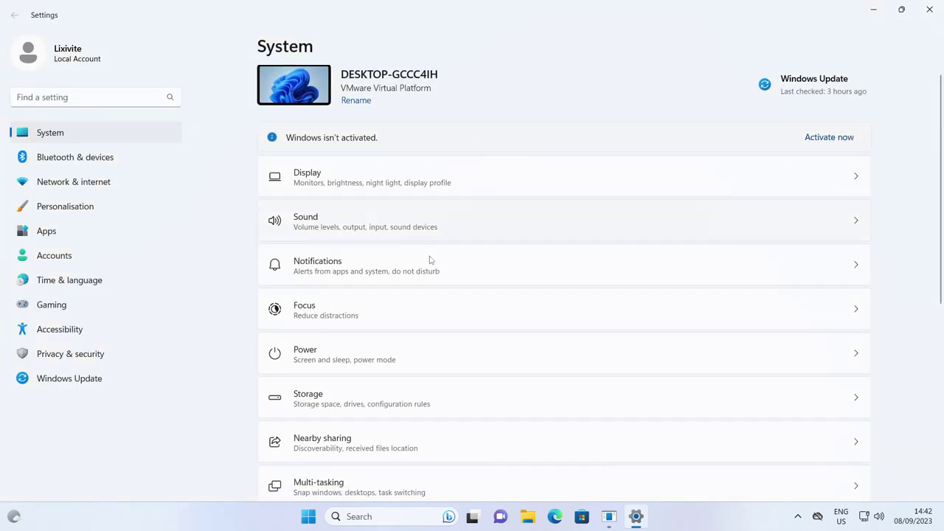
pyautogui.scroll(-5, 550, 393)
pyautogui.scroll(5, 550, 394)
# Step: Examine the options in the Personalisation settings, and close Settings and the About Windows dialog
pyautogui.click(66, 206)
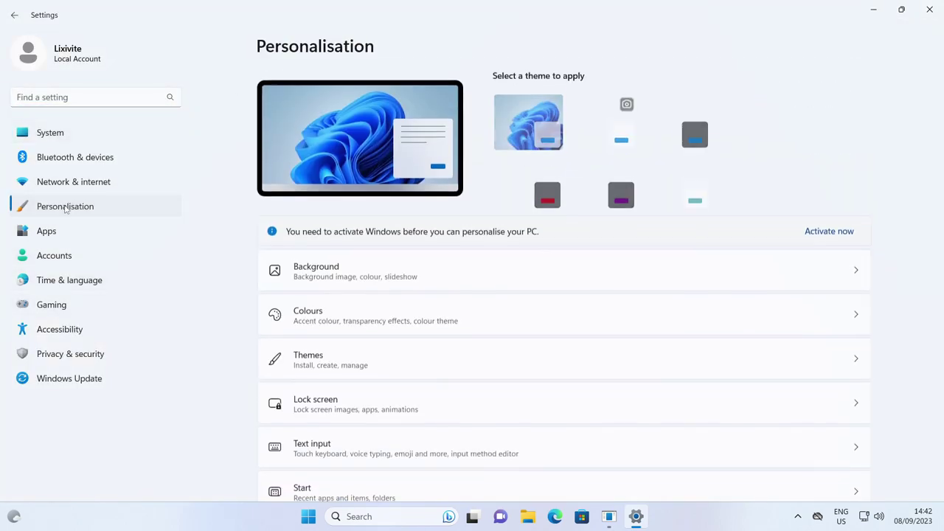
pyautogui.scroll(-2, 509, 373)
pyautogui.scroll(1, 362, 233)
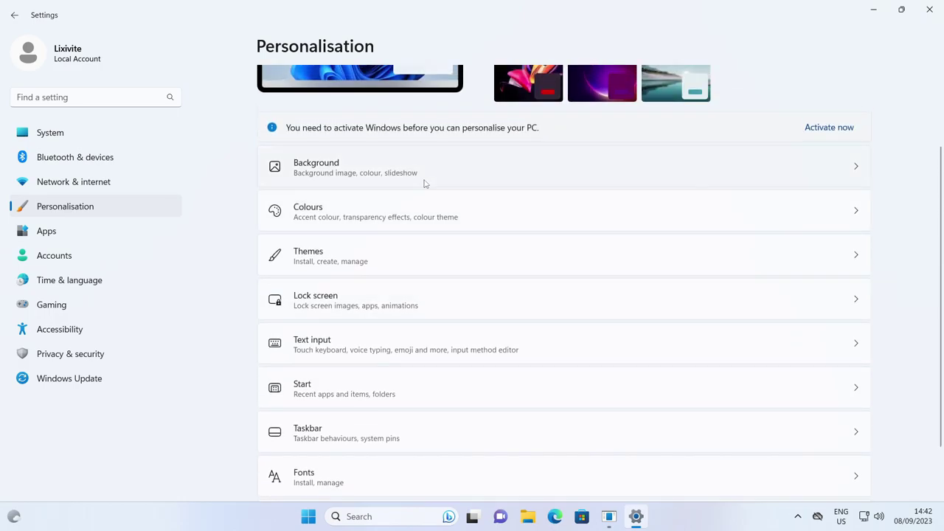
pyautogui.click(424, 183)
pyautogui.scroll(-3, 613, 298)
pyautogui.scroll(3, 605, 300)
pyautogui.click(919, 16)
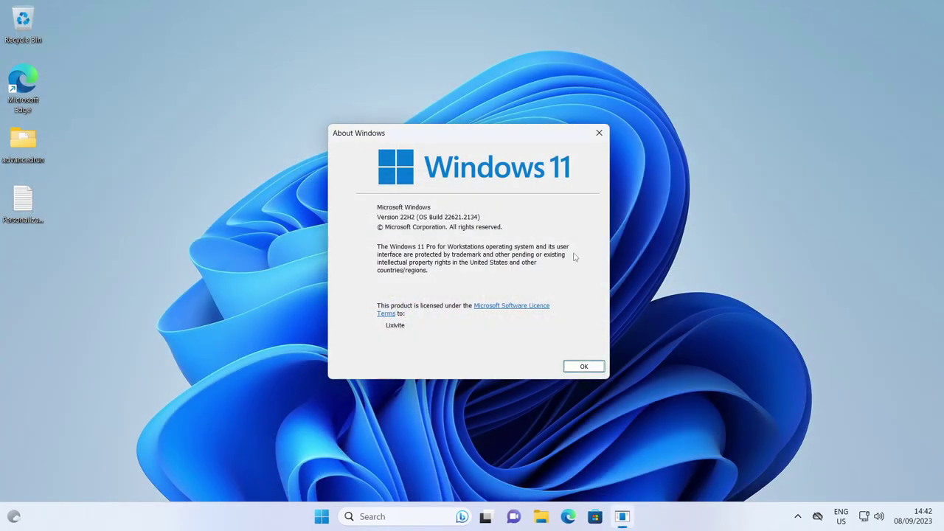
pyautogui.click(584, 367)
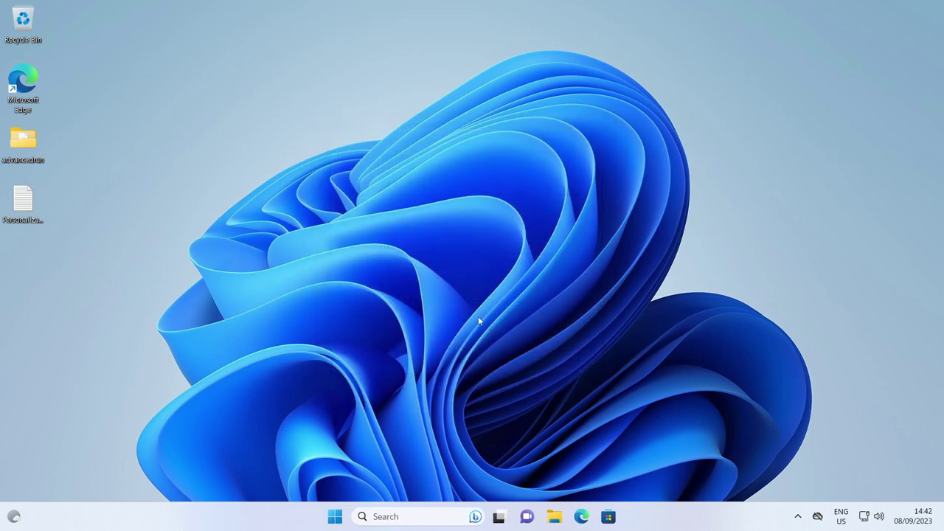
# Step: Open Personalization.txt from the desktop and run its Personalization command, explorer shell:::{ED834ED6-4B5A-4bfe-8F11-A626DCB6A921}
pyautogui.click(32, 222)
pyautogui.doubleClick(32, 221)
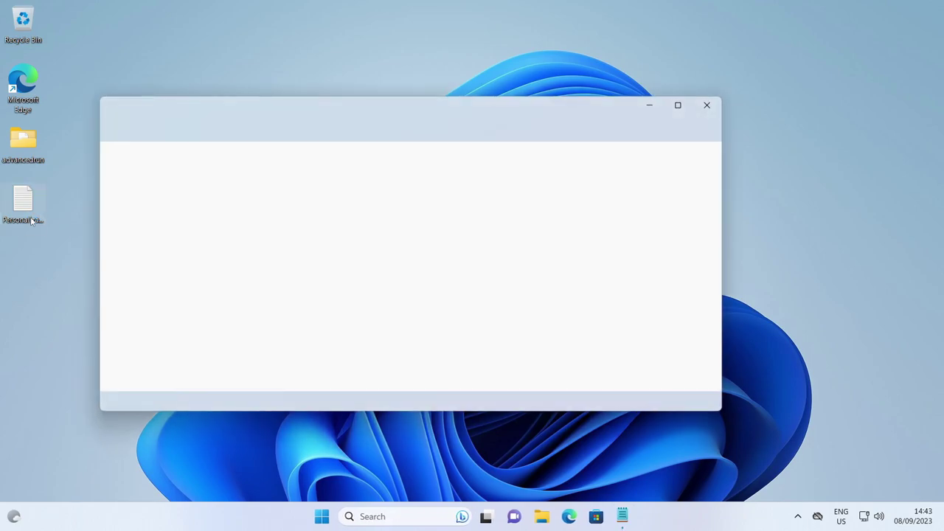
pyautogui.moveTo(194, 157); pyautogui.dragTo(463, 157)
pyautogui.press('super+r')
pyautogui.write('explorer shell:::{ED834ED6-4B5A-4bfe-8F11-A626DCB6A921}')
pyautogui.press('Return')
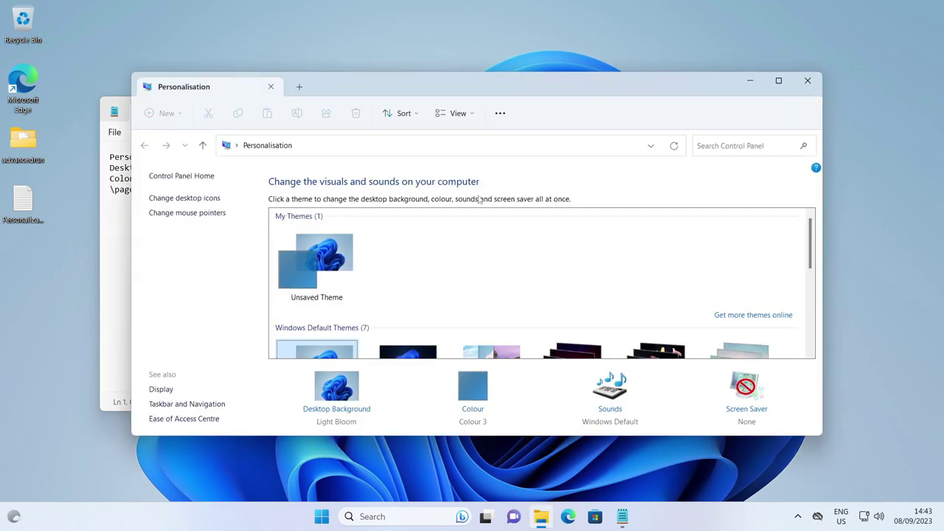
# Step: Apply the High Contrast White theme and close the classic Personalisation window
pyautogui.scroll(-5, 464, 255)
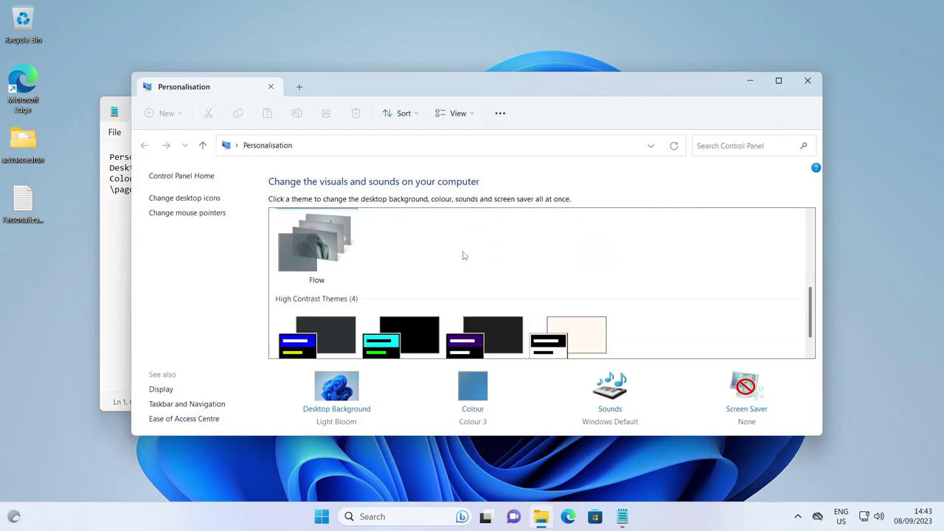
pyautogui.click(572, 325)
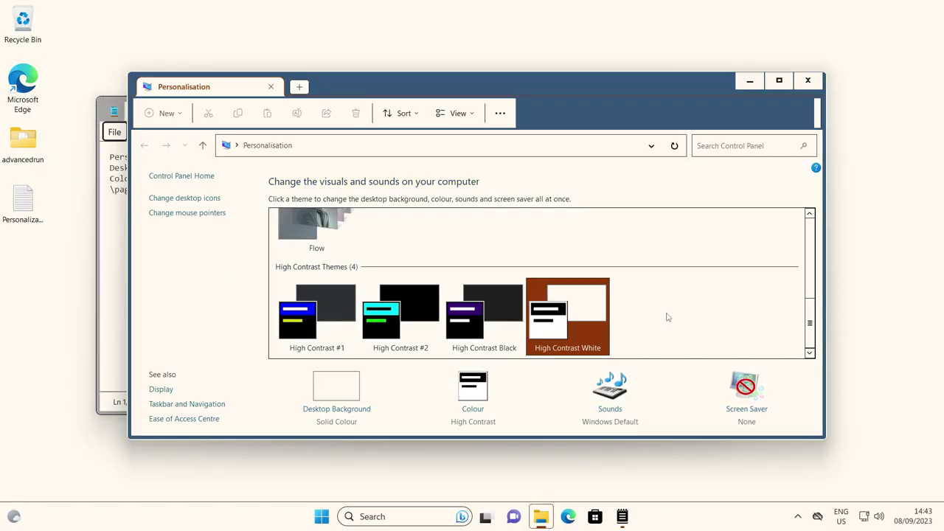
pyautogui.click(808, 81)
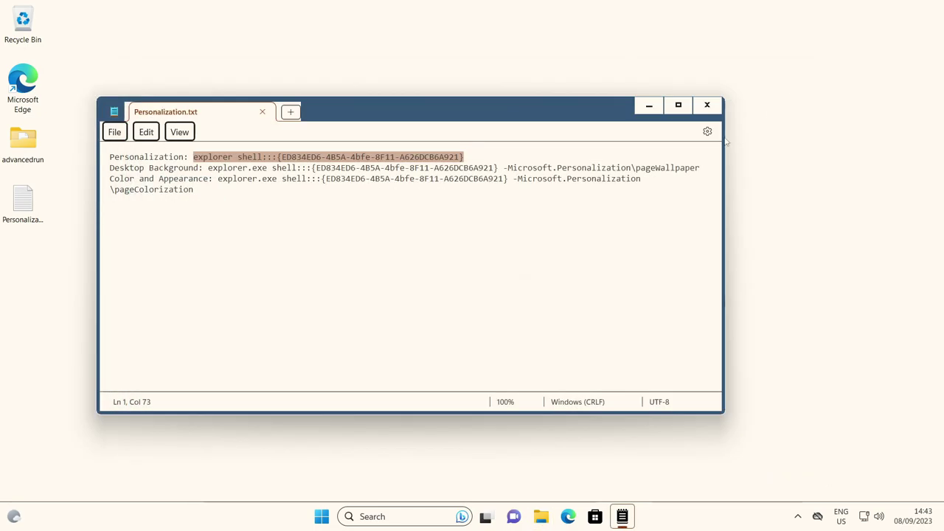
# Step: Run the Desktop Background command from Personalization.txt and save solid black as the desktop background
pyautogui.moveTo(208, 168); pyautogui.dragTo(699, 167)
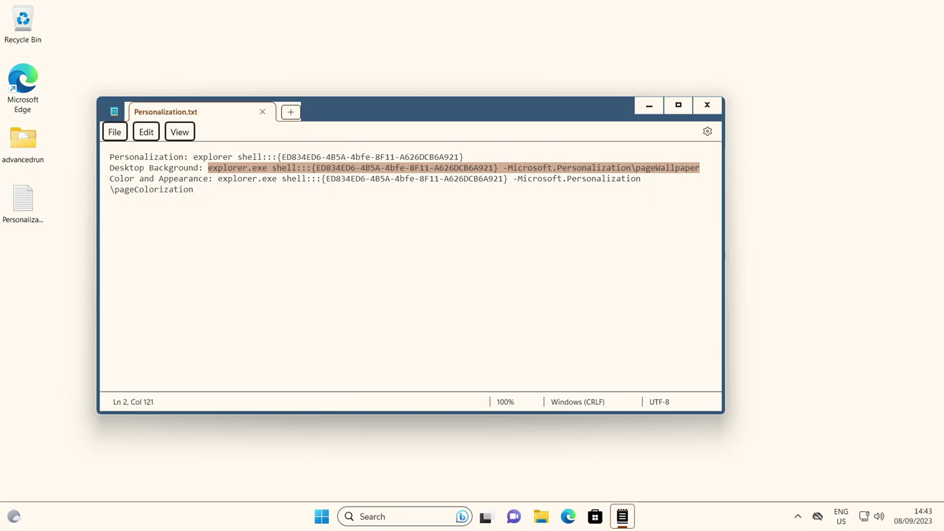
pyautogui.hotkey('ctrl', 'c')
pyautogui.press('super+r')
pyautogui.hotkey('ctrl', 'v')
pyautogui.press('Return')
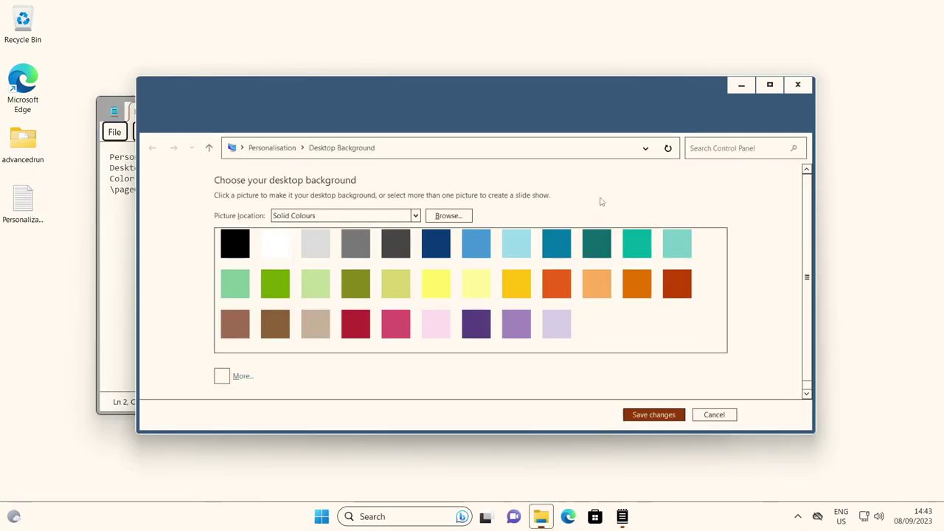
pyautogui.click(212, 250)
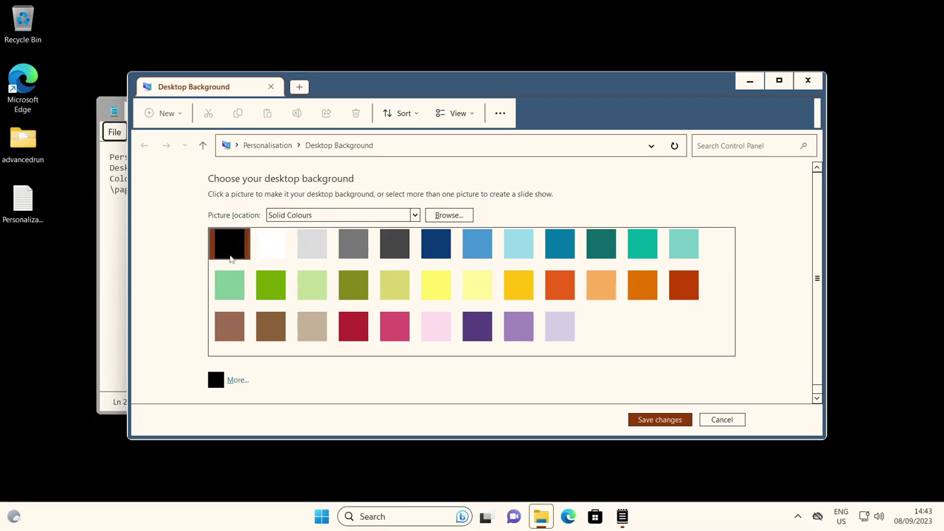
pyautogui.click(677, 422)
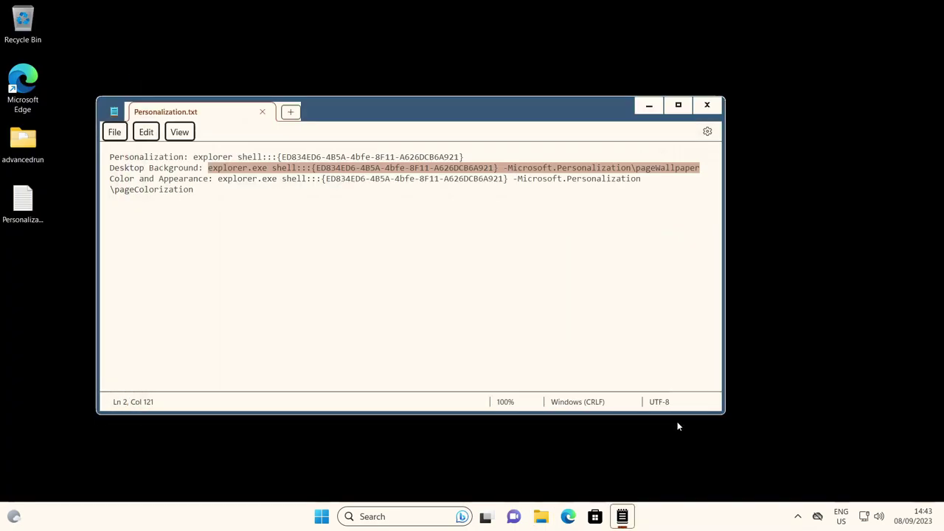
# Step: Copy the Color and Appearance command ending in pageColorization from Personalization.txt and run it
pyautogui.moveTo(218, 179); pyautogui.dragTo(193, 190)
pyautogui.rightClick(246, 193)
pyautogui.click(288, 260)
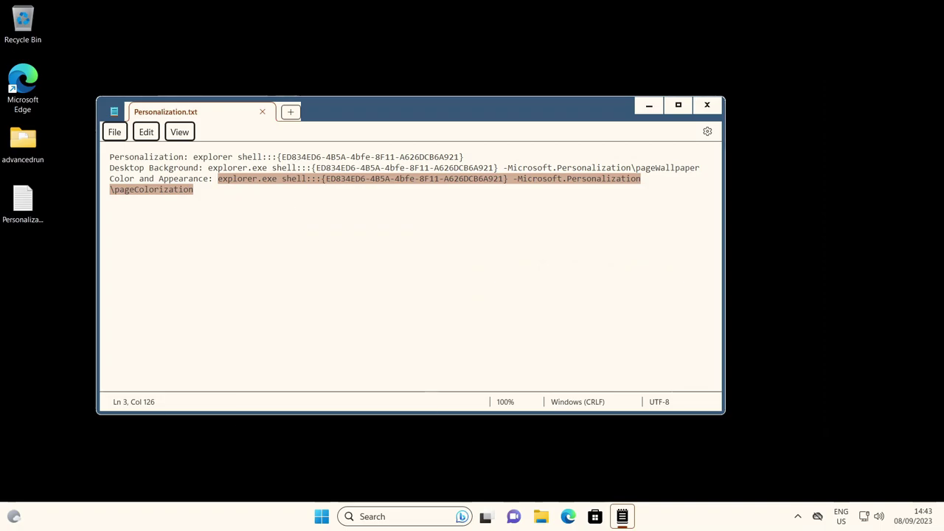
pyautogui.press('super+r')
pyautogui.hotkey('ctrl', 'v')
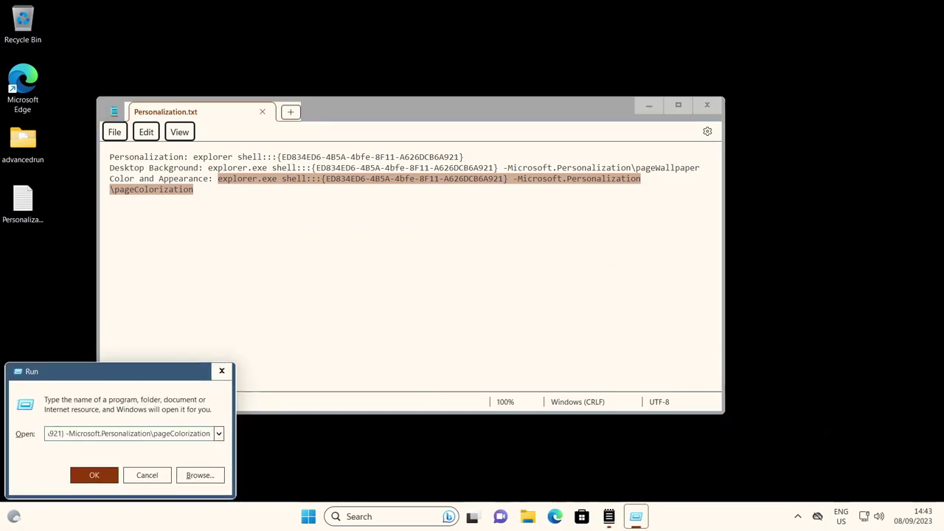
pyautogui.press('Return')
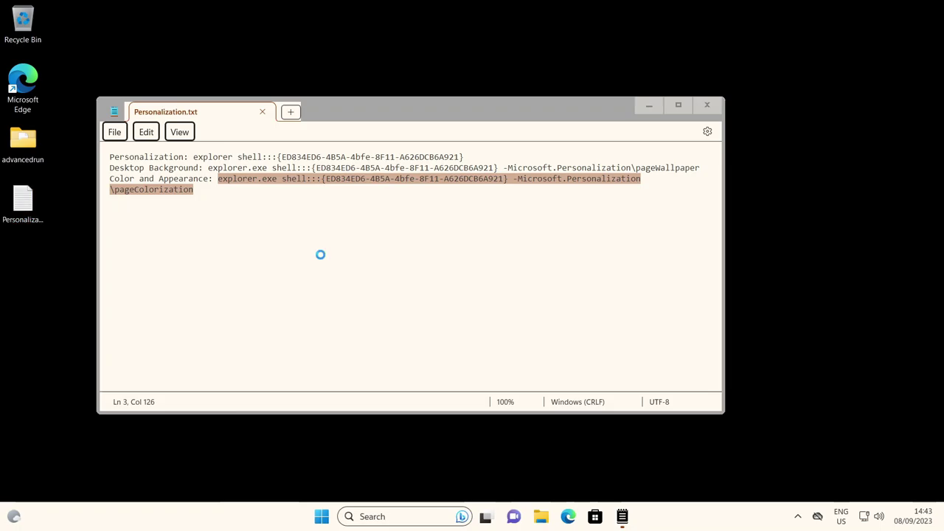
# Step: Set the window background colour and the normal text foreground colour to black
pyautogui.click(501, 233)
pyautogui.click(211, 212)
pyautogui.click(166, 212)
pyautogui.click(167, 259)
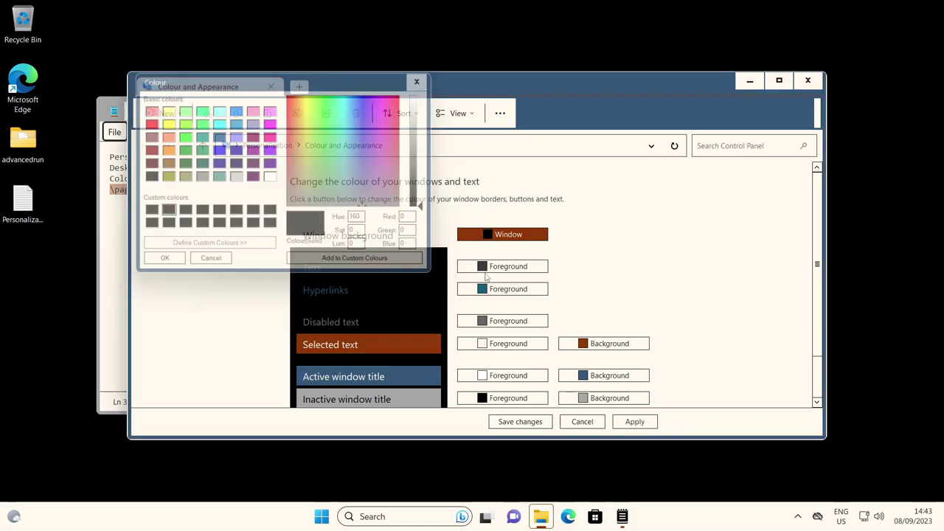
pyautogui.click(502, 267)
pyautogui.click(151, 211)
pyautogui.click(178, 259)
# Step: Set the foreground colours of hyperlinks and disabled text to black
pyautogui.click(502, 289)
pyautogui.click(151, 210)
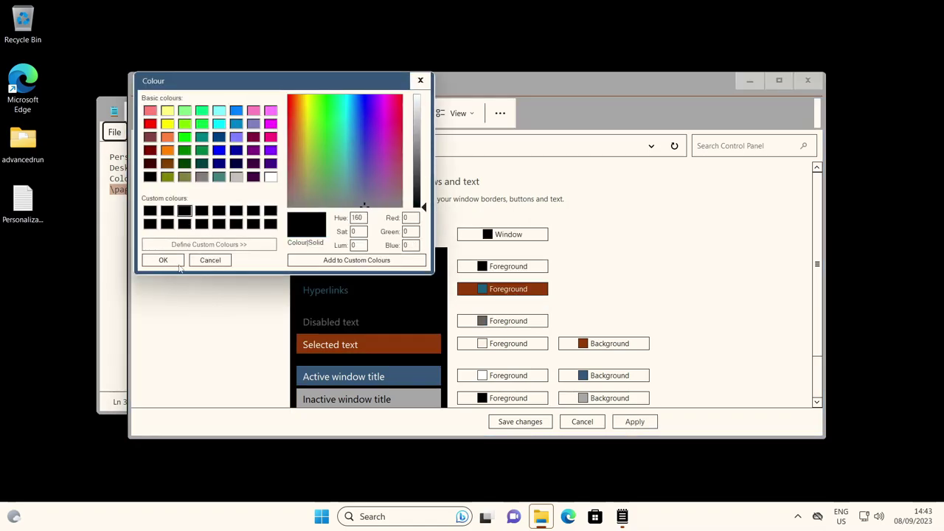
pyautogui.click(166, 260)
pyautogui.click(502, 321)
pyautogui.click(168, 211)
pyautogui.click(166, 260)
# Step: Set both the foreground and background colours of selected text to black
pyautogui.click(519, 344)
pyautogui.click(184, 211)
pyautogui.click(166, 259)
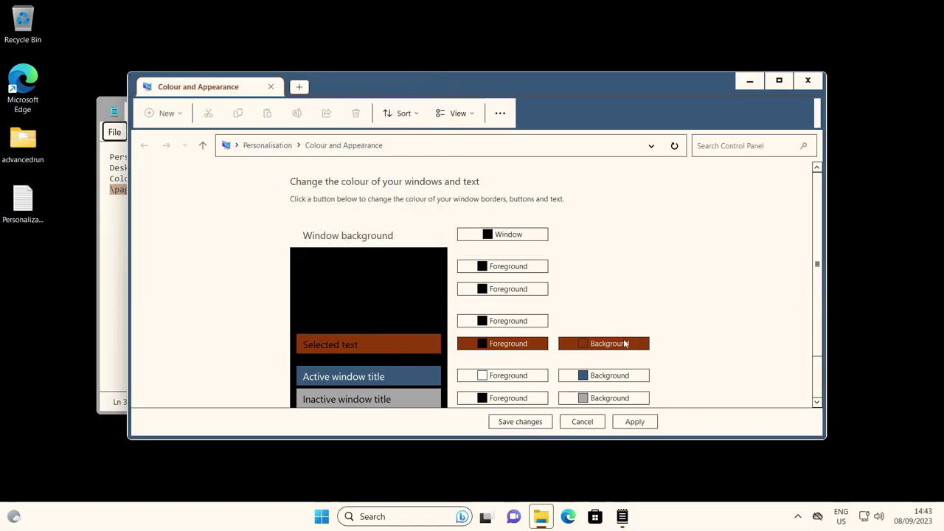
pyautogui.click(619, 344)
pyautogui.click(199, 210)
pyautogui.click(166, 259)
# Step: Set both the foreground and background colours of the active window title to black
pyautogui.click(519, 374)
pyautogui.click(167, 211)
pyautogui.click(163, 259)
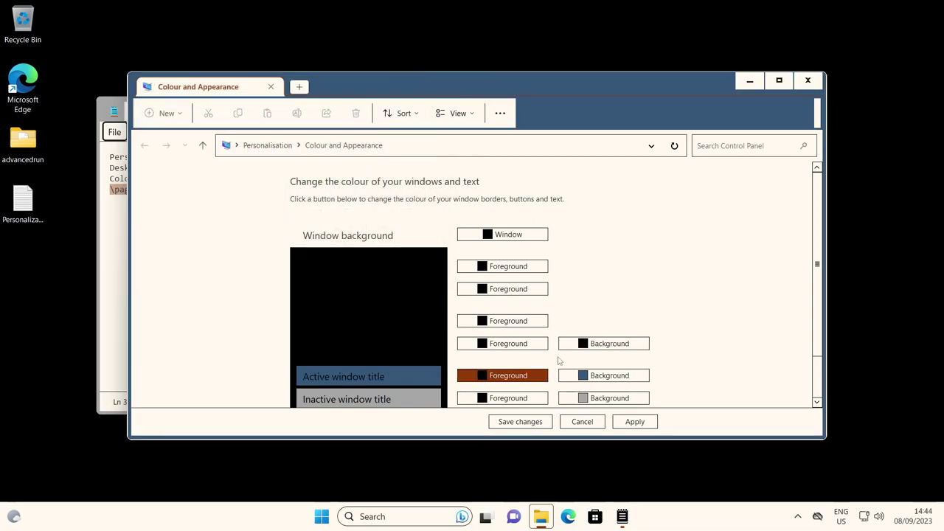
pyautogui.click(603, 376)
pyautogui.click(168, 211)
pyautogui.click(163, 259)
# Step: Set the background colours of the inactive window title and the button to black
pyautogui.scroll(-2, 710, 301)
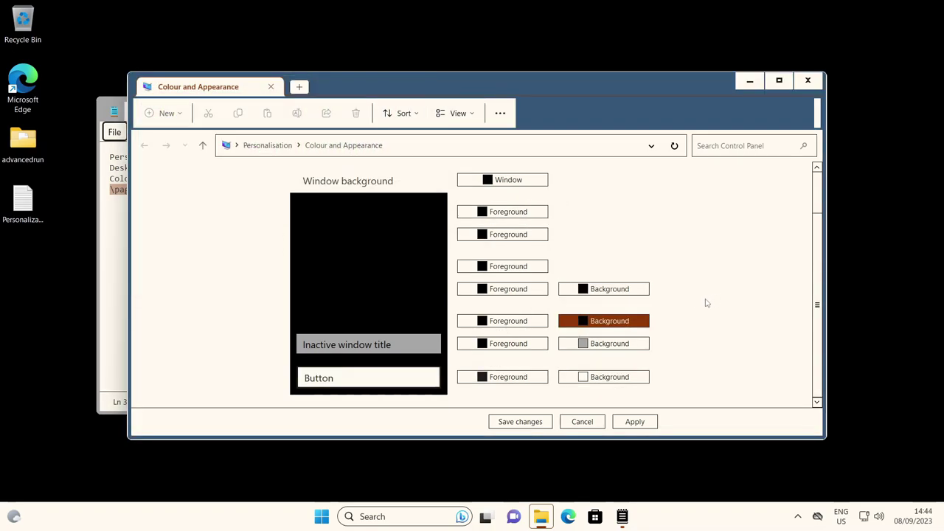
pyautogui.click(603, 343)
pyautogui.click(167, 211)
pyautogui.click(163, 260)
pyautogui.click(604, 376)
pyautogui.click(167, 211)
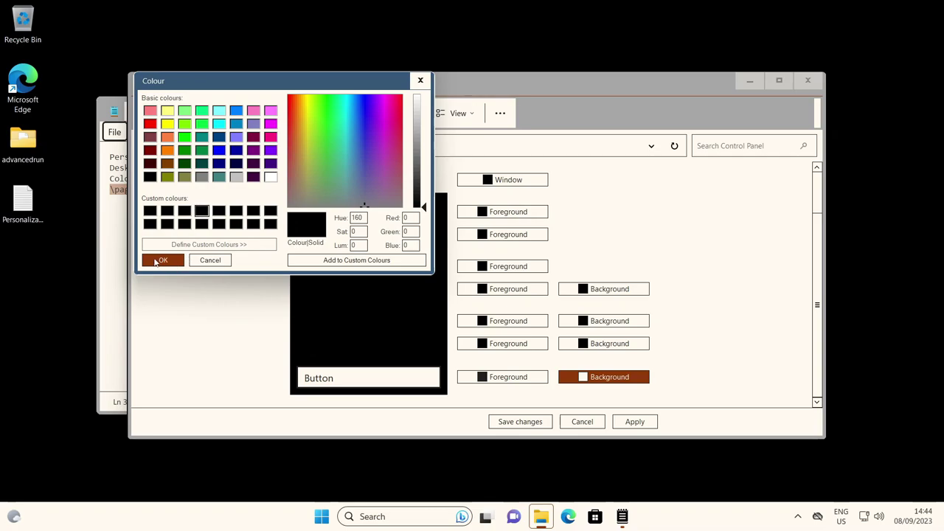
pyautogui.click(163, 259)
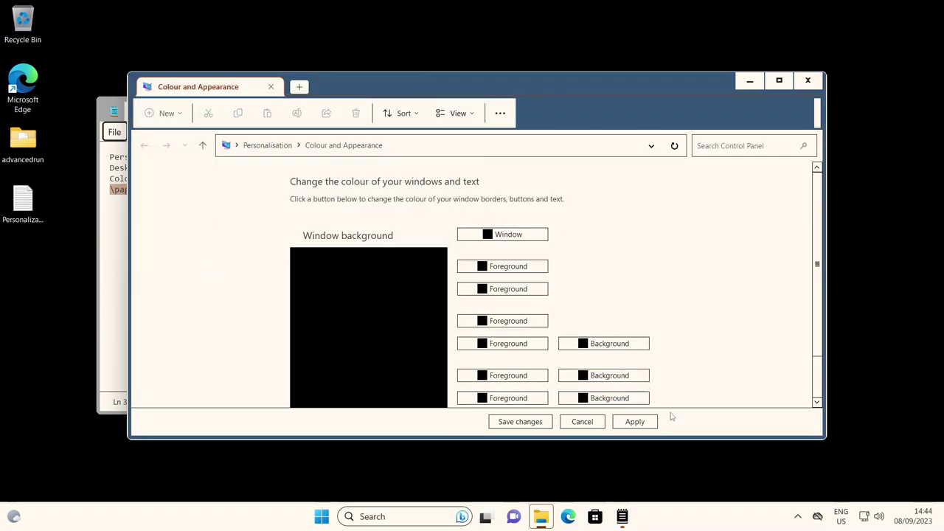
# Step: Apply and save the all-black window and text colours, and close the open text file window
pyautogui.click(634, 422)
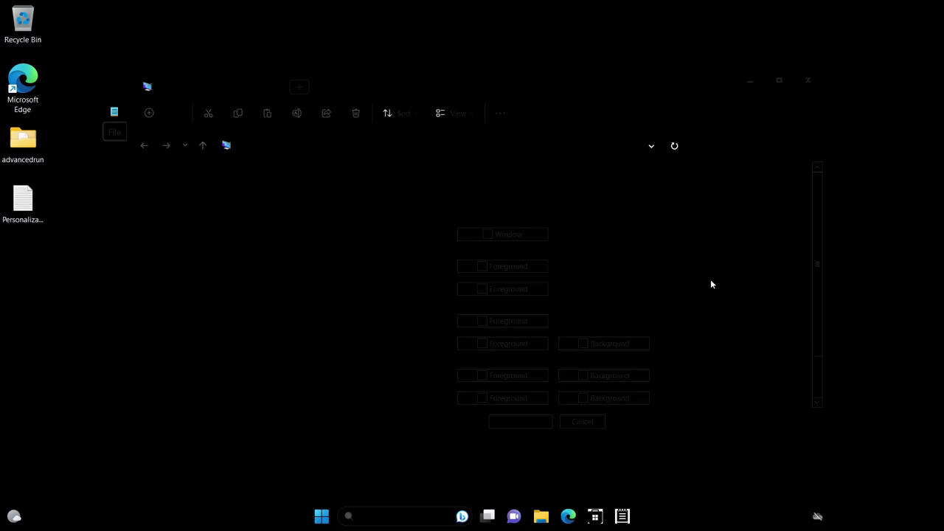
pyautogui.click(522, 421)
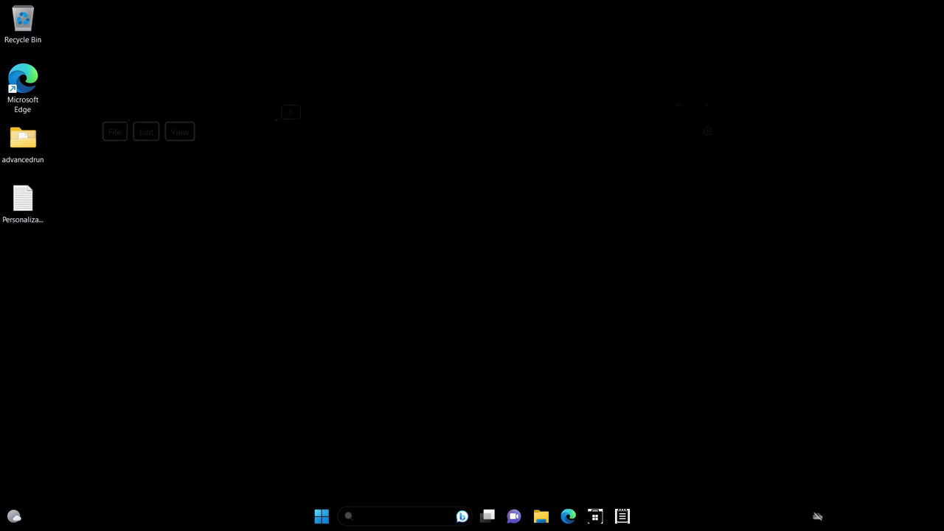
pyautogui.click(704, 105)
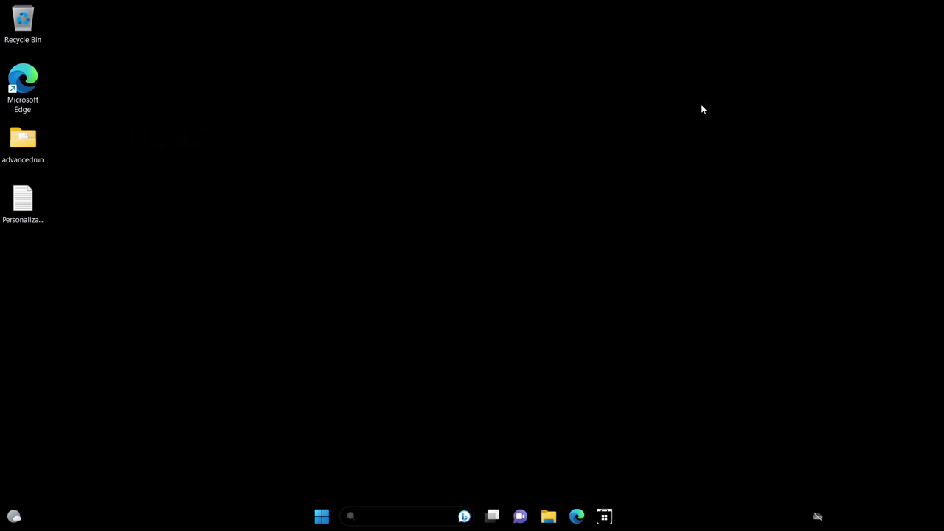
# Step: Open the Start menu and look through its list of apps under the all-black colours
pyautogui.click(339, 517)
pyautogui.click(611, 119)
pyautogui.scroll(-15, 433, 361)
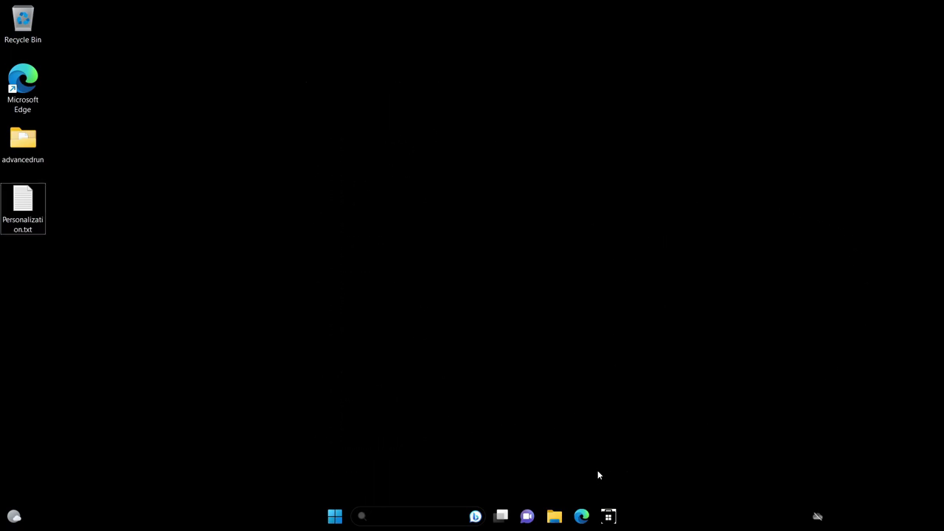
# Step: Open Microsoft Store, maximise its window and look through the Home and Apps pages under the all-black colours
pyautogui.click(615, 524)
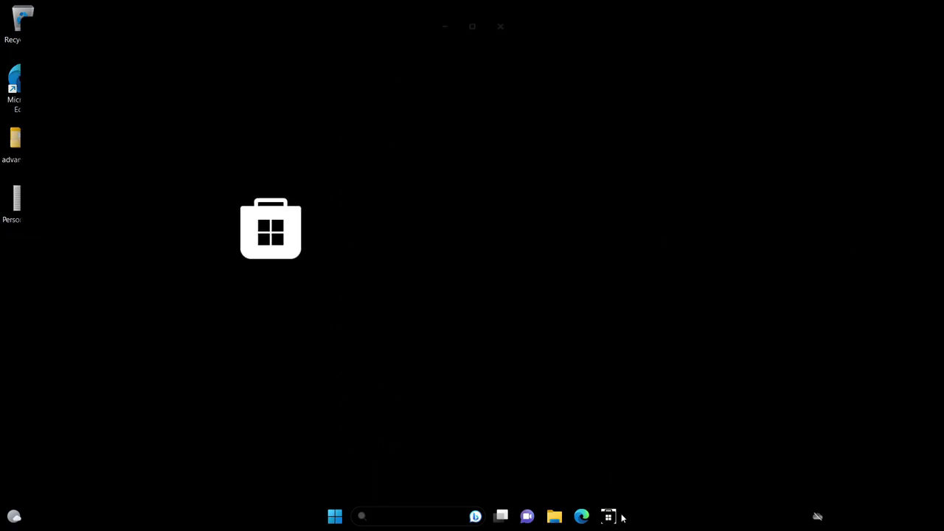
pyautogui.doubleClick(244, 33)
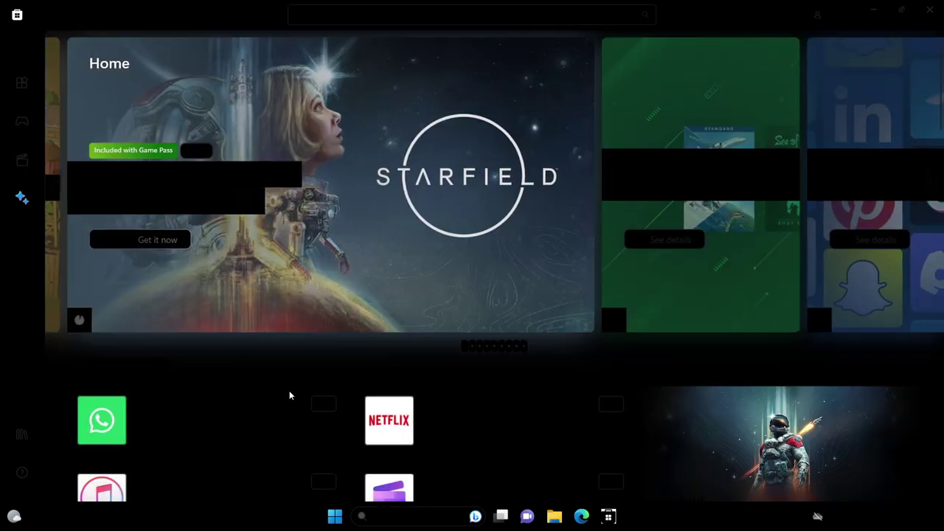
pyautogui.scroll(-15, 289, 396)
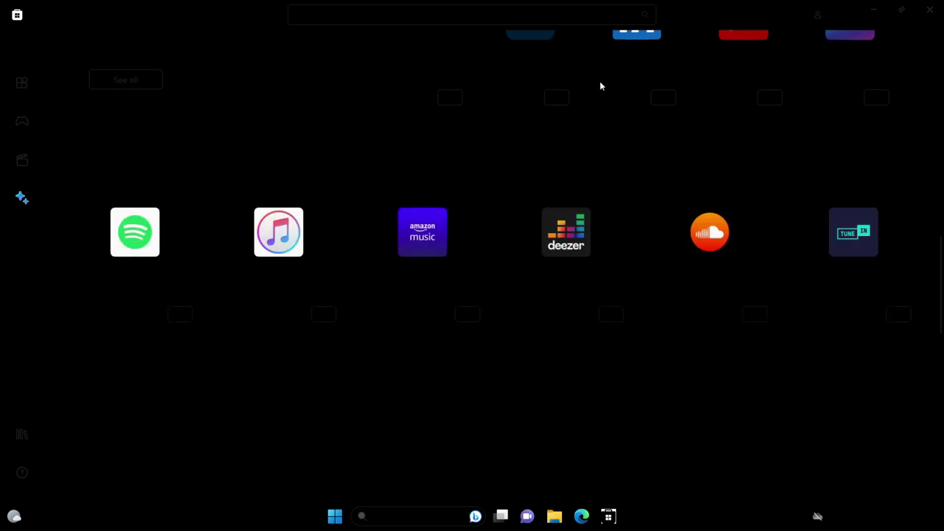
pyautogui.scroll(-10, 368, 389)
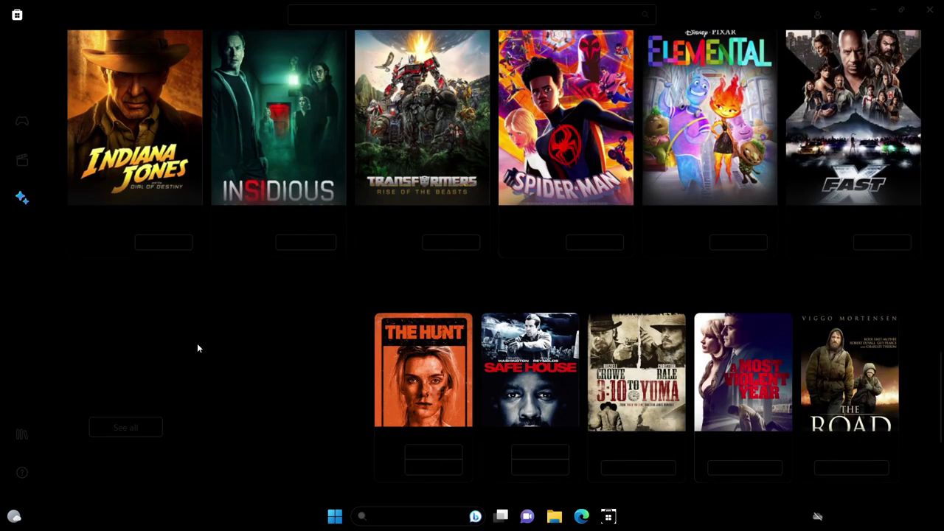
pyautogui.click(198, 343)
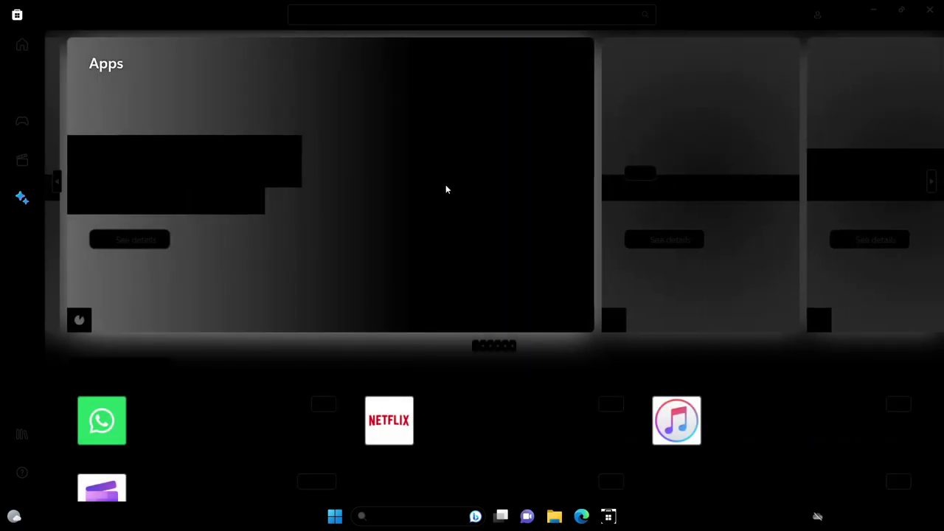
pyautogui.click(369, 21)
pyautogui.scroll(-2, 472, 266)
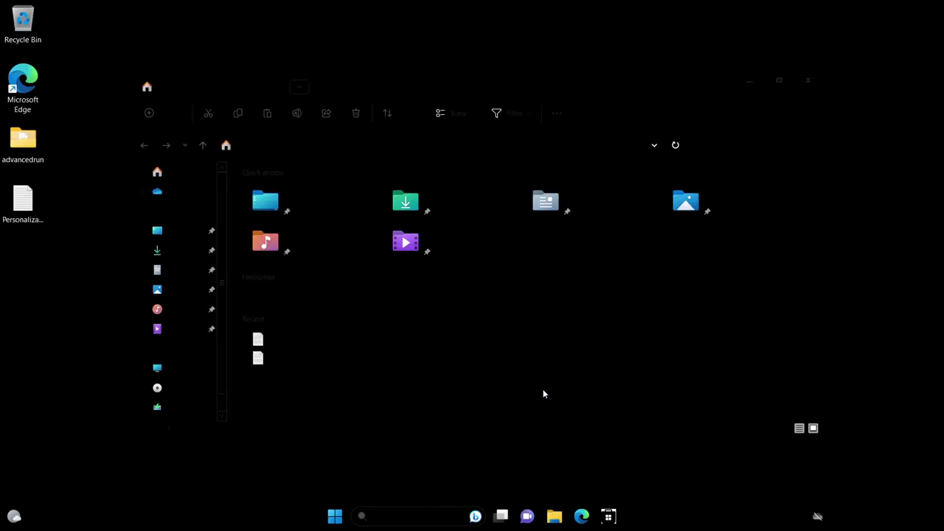
# Step: Run the winver command to display the About Windows dialog
pyautogui.press('super+r')
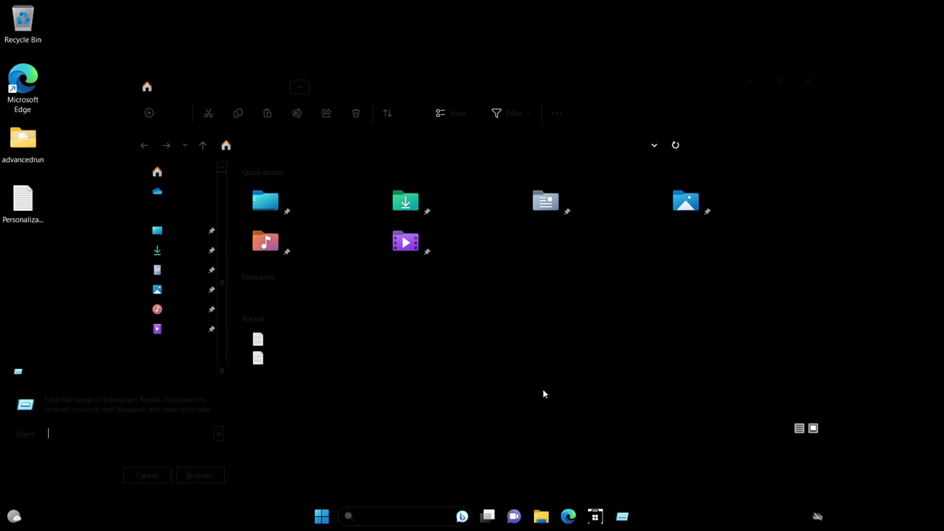
pyautogui.write('winver')
pyautogui.press('Return')
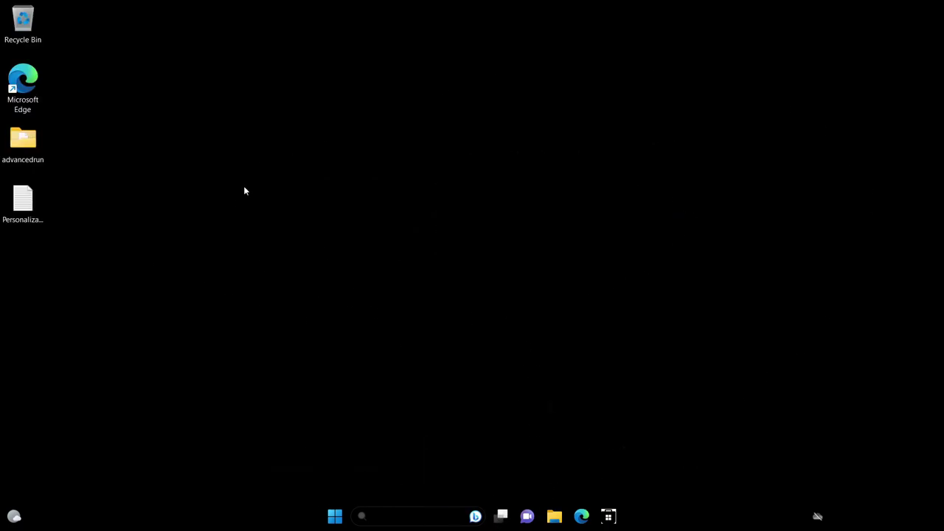
# Step: Return to the File Explorer window, view This PC in it and close the window
pyautogui.click(500, 516)
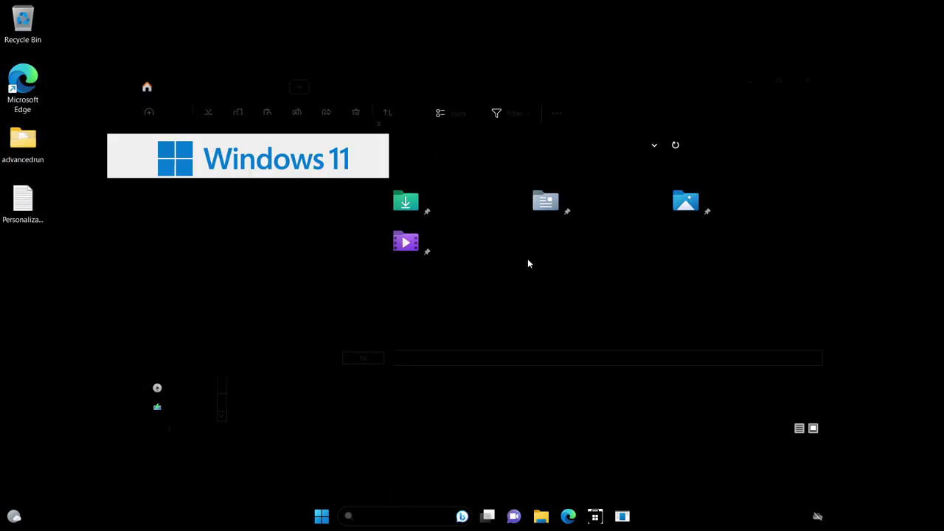
pyautogui.click(206, 371)
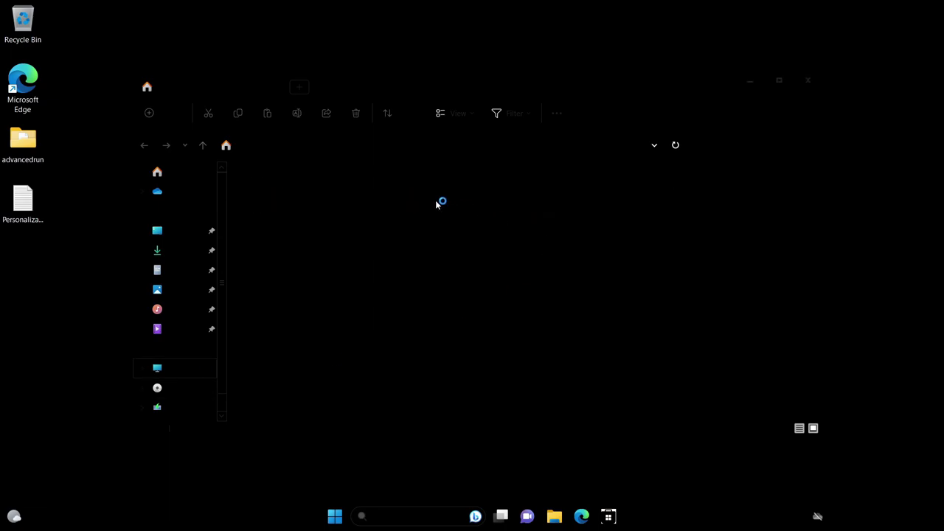
pyautogui.click(803, 77)
# Step: Create a new folder on the desktop using the classic context menu
pyautogui.rightClick(362, 136)
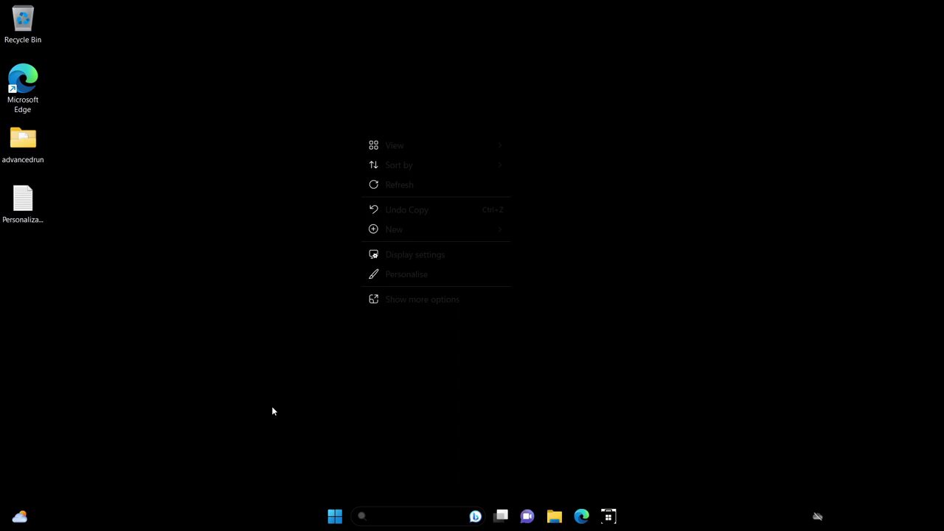
pyautogui.click(426, 299)
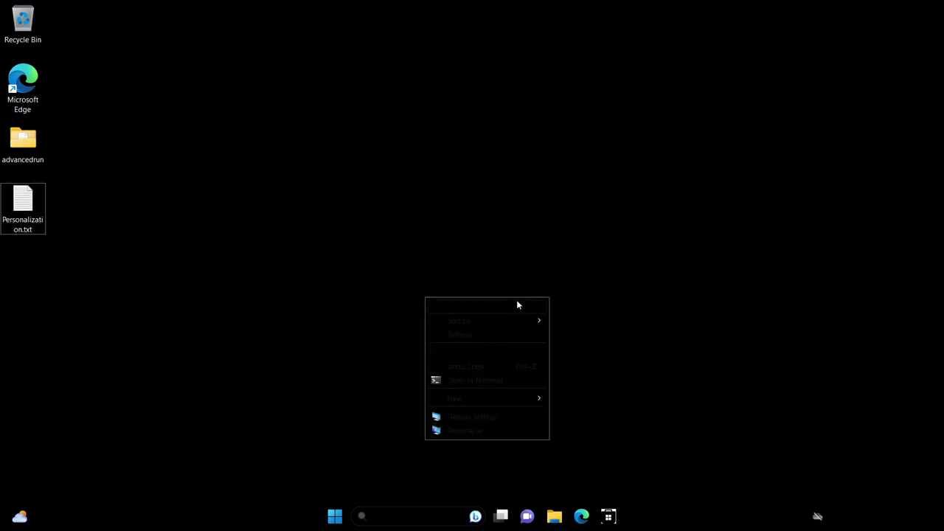
pyautogui.moveTo(476, 405)
pyautogui.click(598, 404)
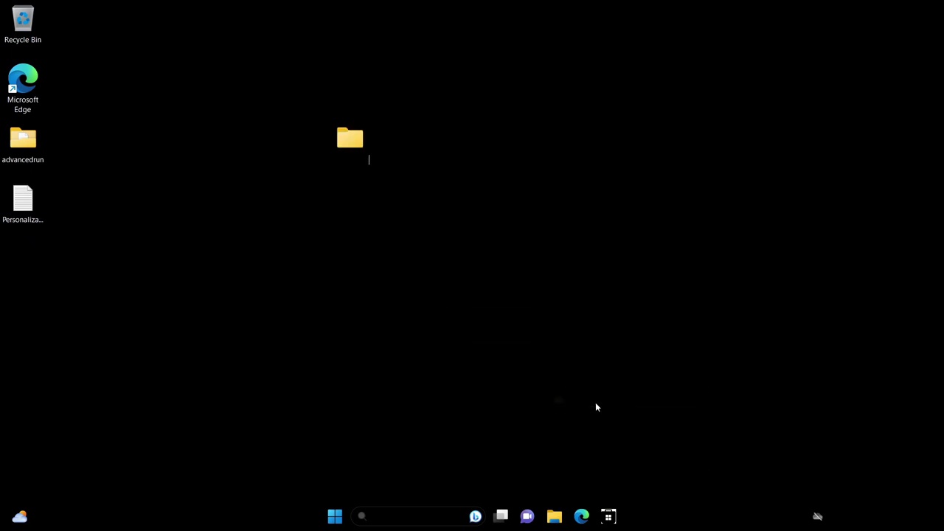
# Step: Keep the default name for the desktop folder and examine the Personalisation and Background pages in Settings
pyautogui.rightClick(510, 109)
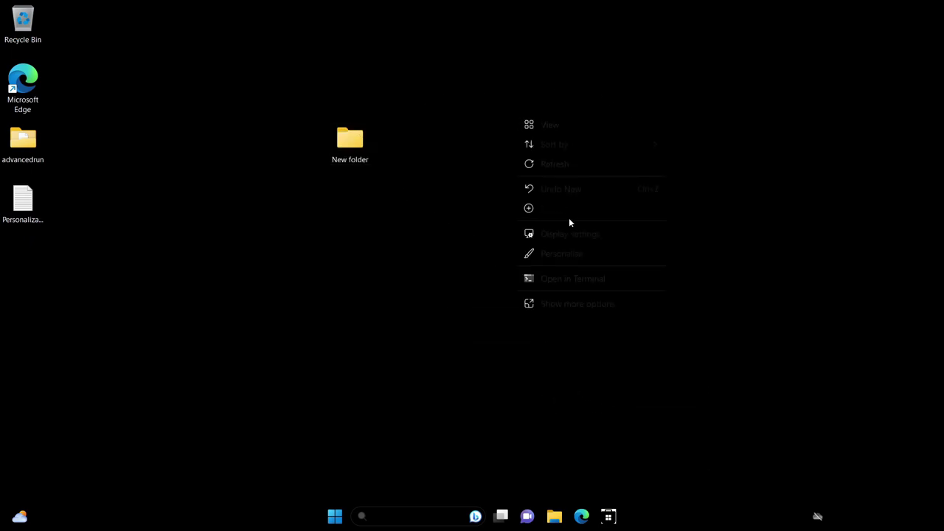
pyautogui.click(591, 255)
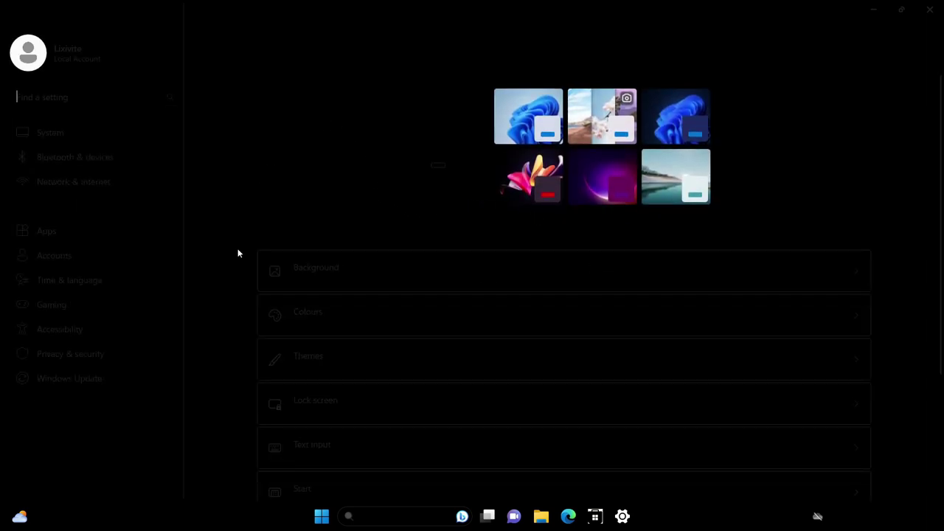
pyautogui.scroll(-3, 438, 297)
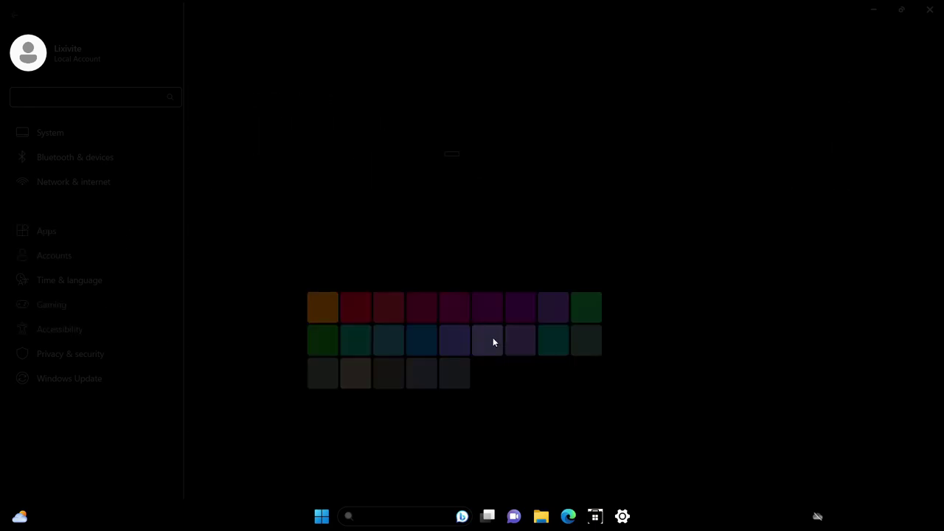
pyautogui.scroll(-3, 667, 393)
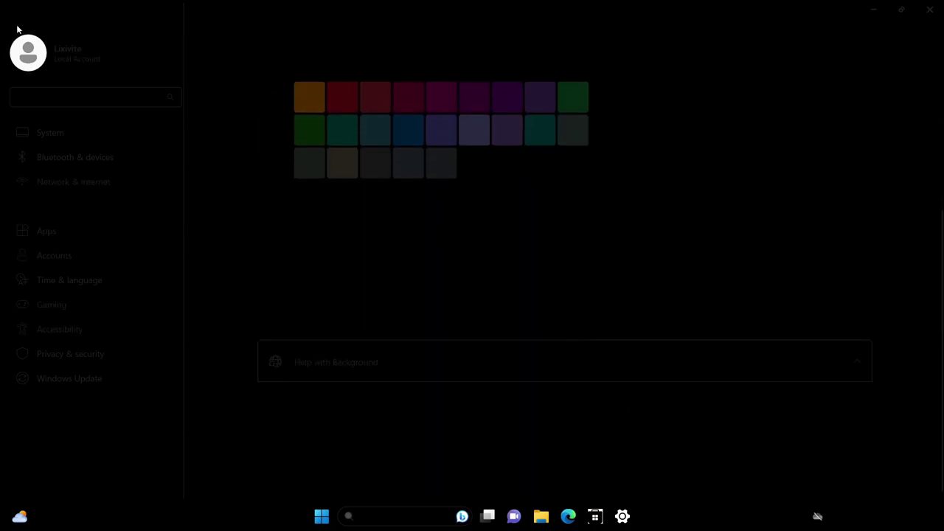
# Step: Look at the Apps settings, their advanced app settings page and the Time & language settings
pyautogui.click(14, 18)
pyautogui.click(66, 240)
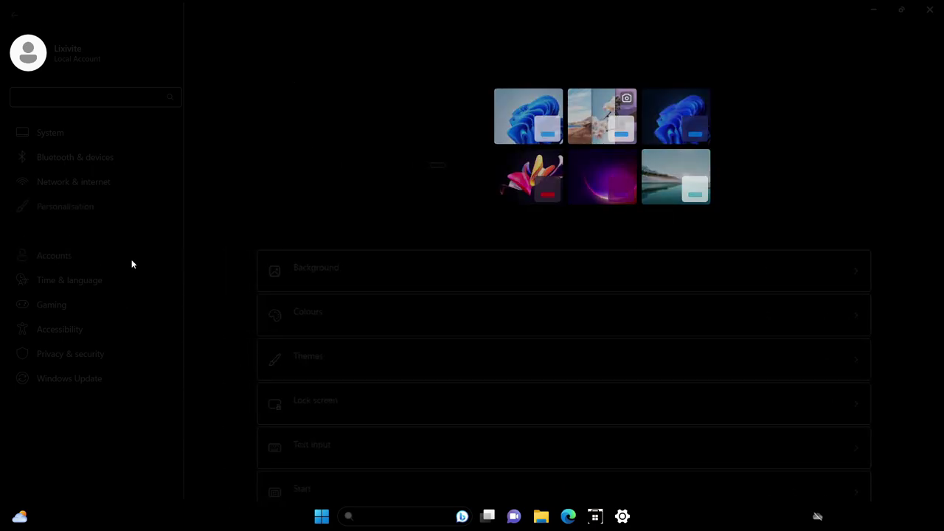
pyautogui.click(340, 136)
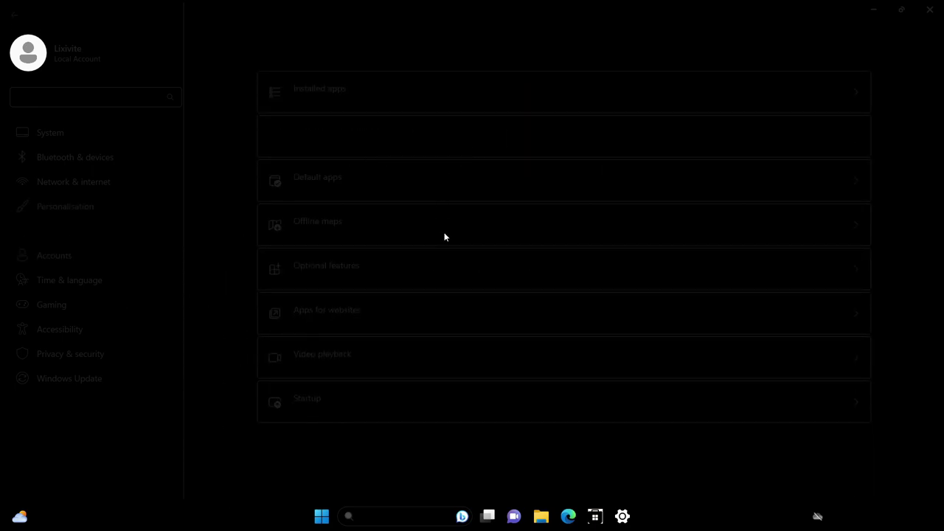
pyautogui.click(14, 16)
pyautogui.click(74, 287)
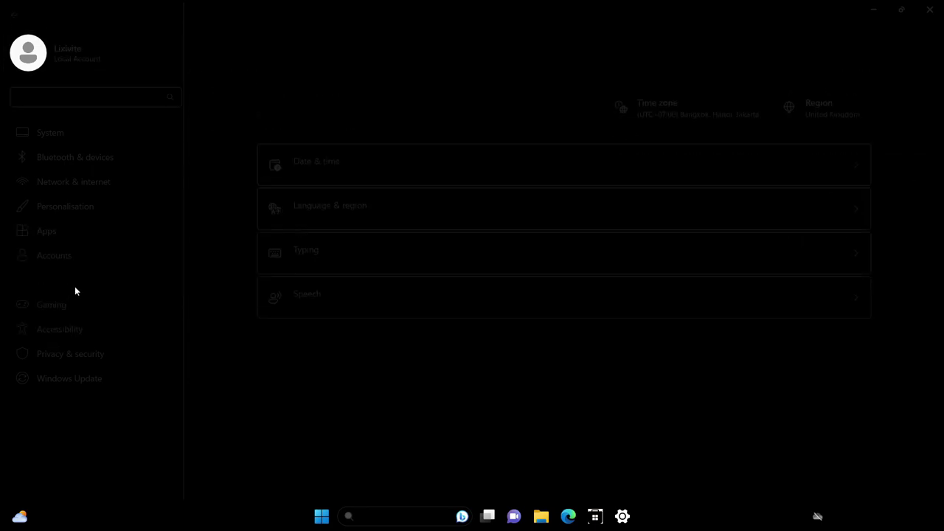
# Step: Open the System About page in Settings and launch Device Manager from its related links
pyautogui.click(50, 133)
pyautogui.scroll(-5, 270, 340)
pyautogui.click(351, 462)
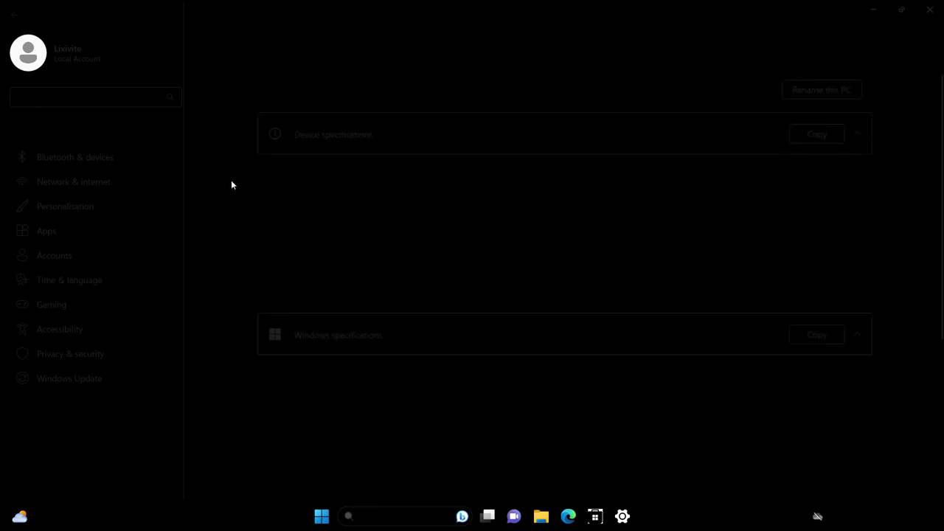
pyautogui.scroll(-3, 588, 221)
pyautogui.click(517, 374)
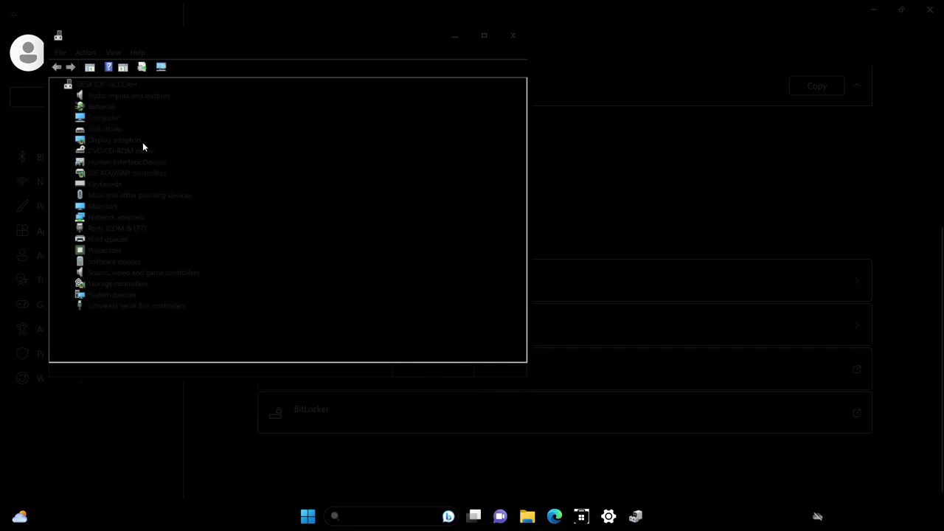
# Step: Expand the DVD/CD-ROM drives and display adapters in Device Manager, and close both Device Manager and Settings
pyautogui.doubleClick(131, 148)
pyautogui.doubleClick(133, 141)
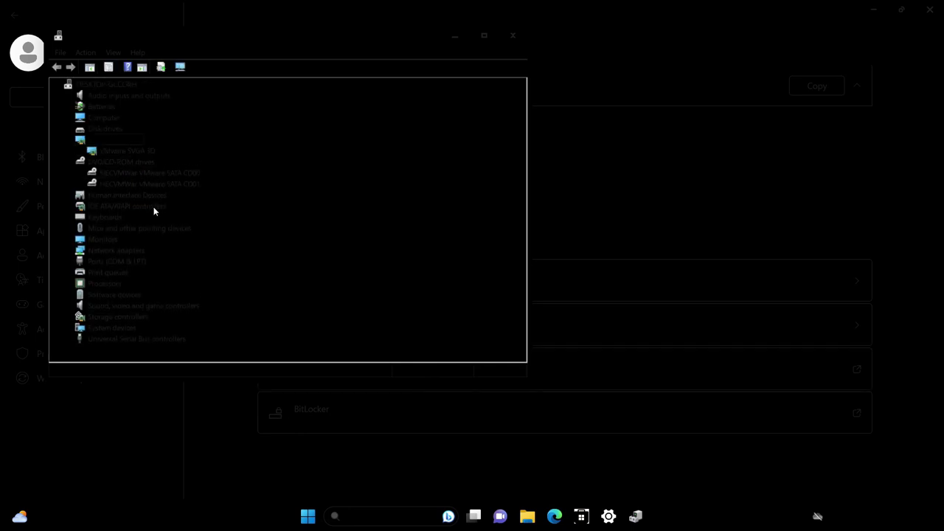
pyautogui.click(517, 42)
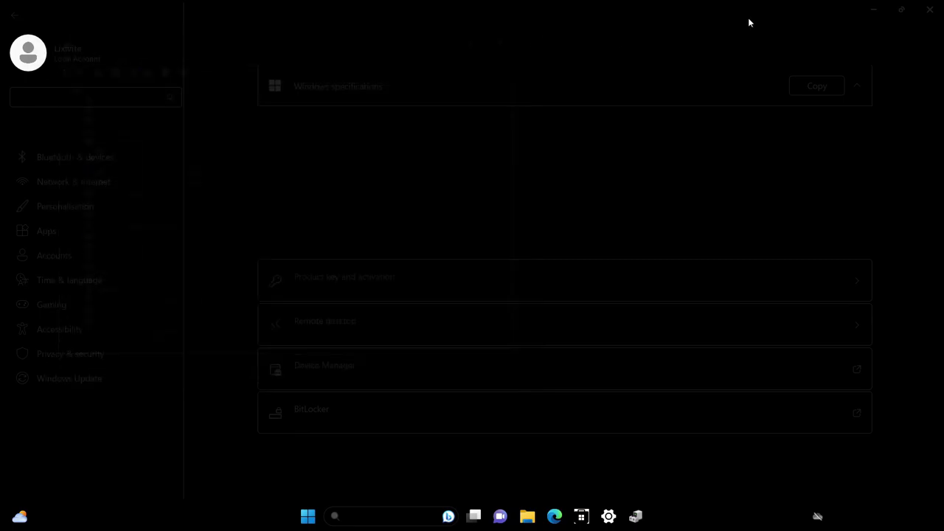
pyautogui.click(927, 9)
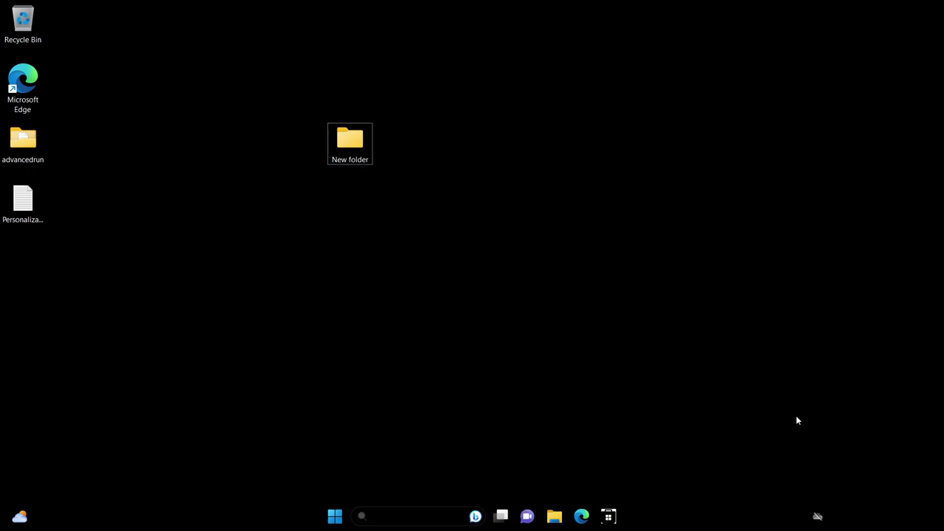
# Step: Browse the taskbar calendar back to May 2023 and view the quick settings flyout
pyautogui.click(903, 526)
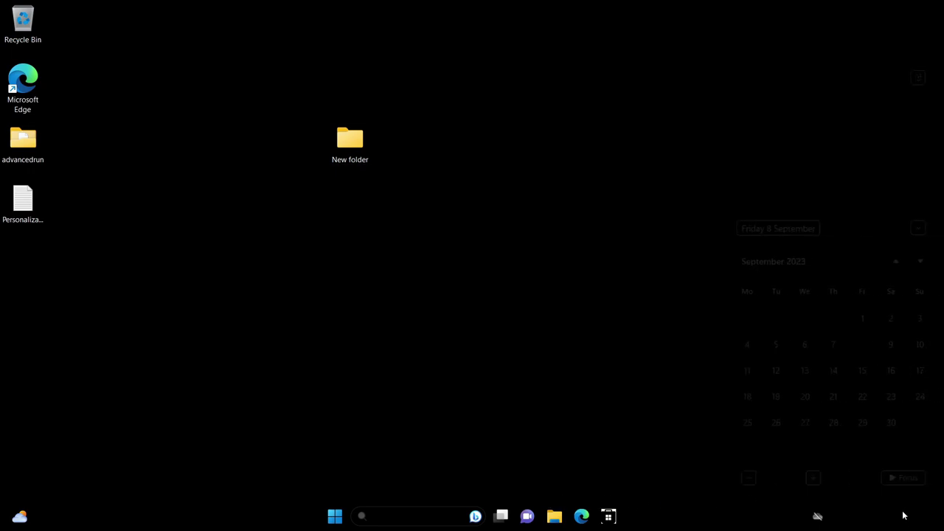
pyautogui.scroll(4, 830, 342)
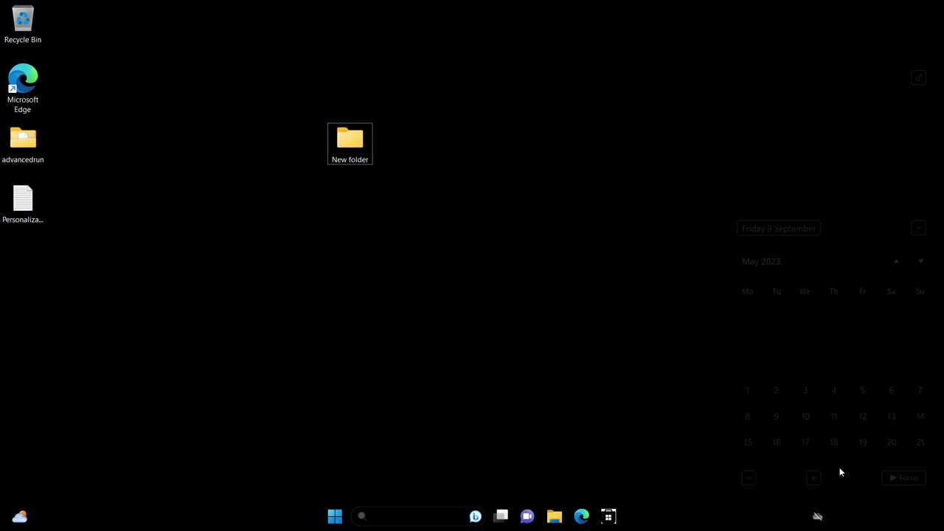
pyautogui.click(861, 528)
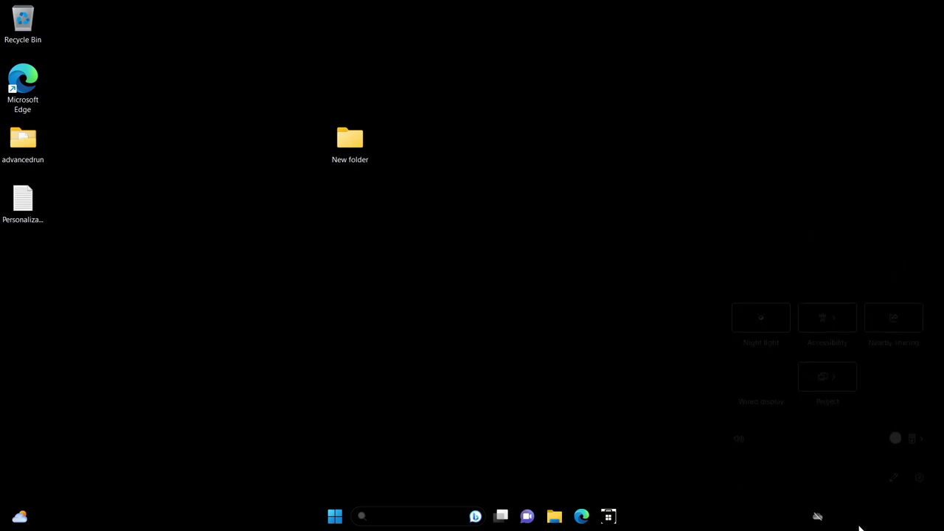
pyautogui.click(830, 522)
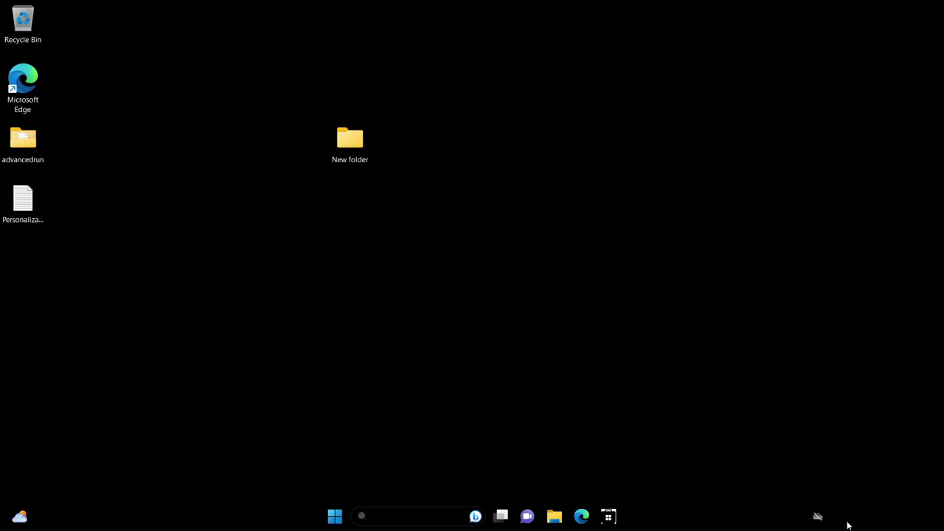
pyautogui.click(860, 519)
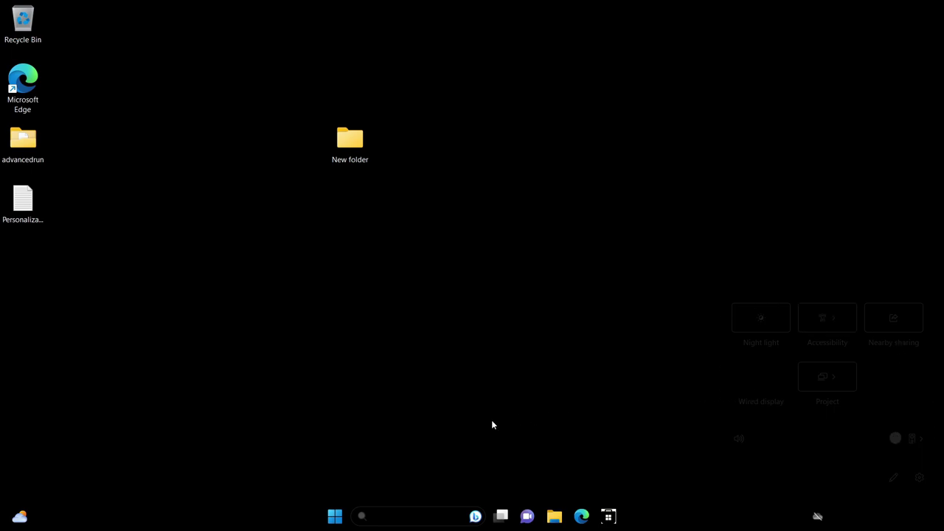
# Step: Leave the desktop for the lock screen through the Start menu's account options and bring up the sign-in screen
pyautogui.click(335, 516)
pyautogui.click(351, 471)
pyautogui.click(359, 434)
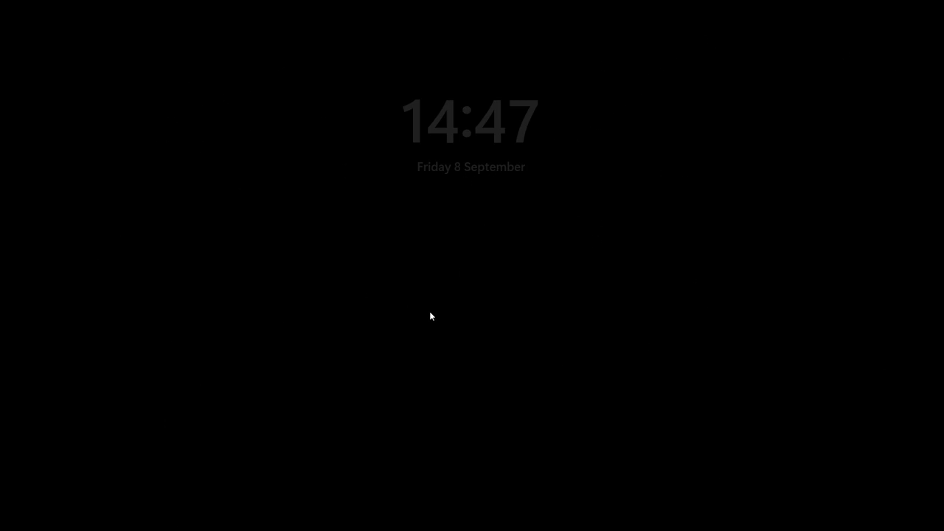
pyautogui.click(396, 347)
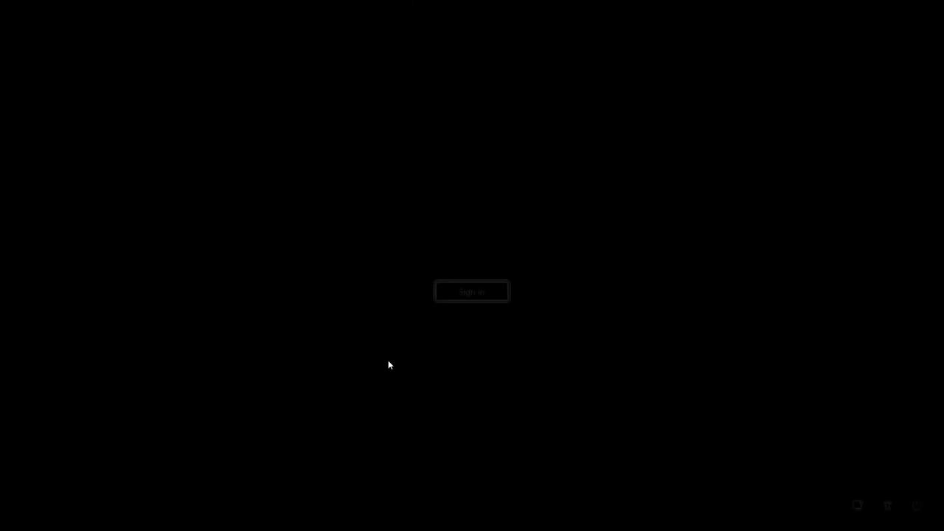
# Step: View the keyboard language list and the accessibility options on the sign-in screen
pyautogui.click(829, 507)
pyautogui.click(729, 370)
pyautogui.click(881, 507)
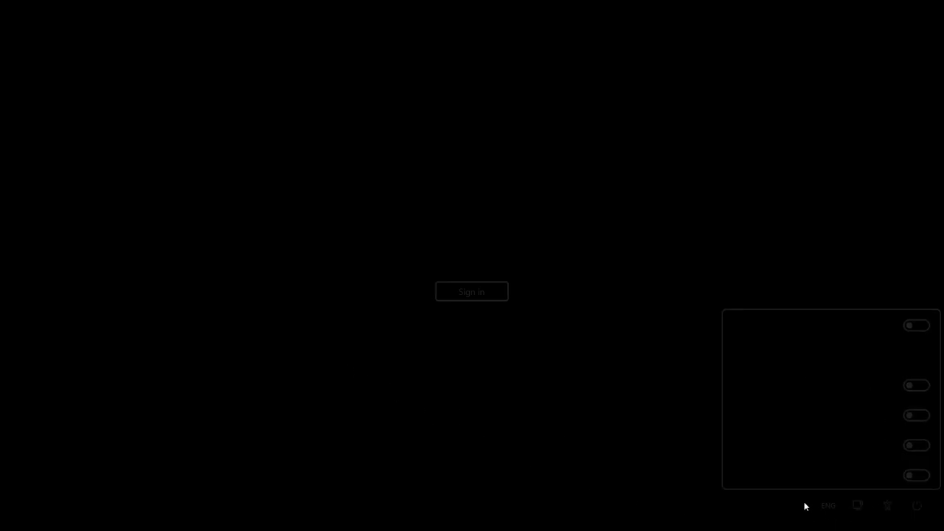